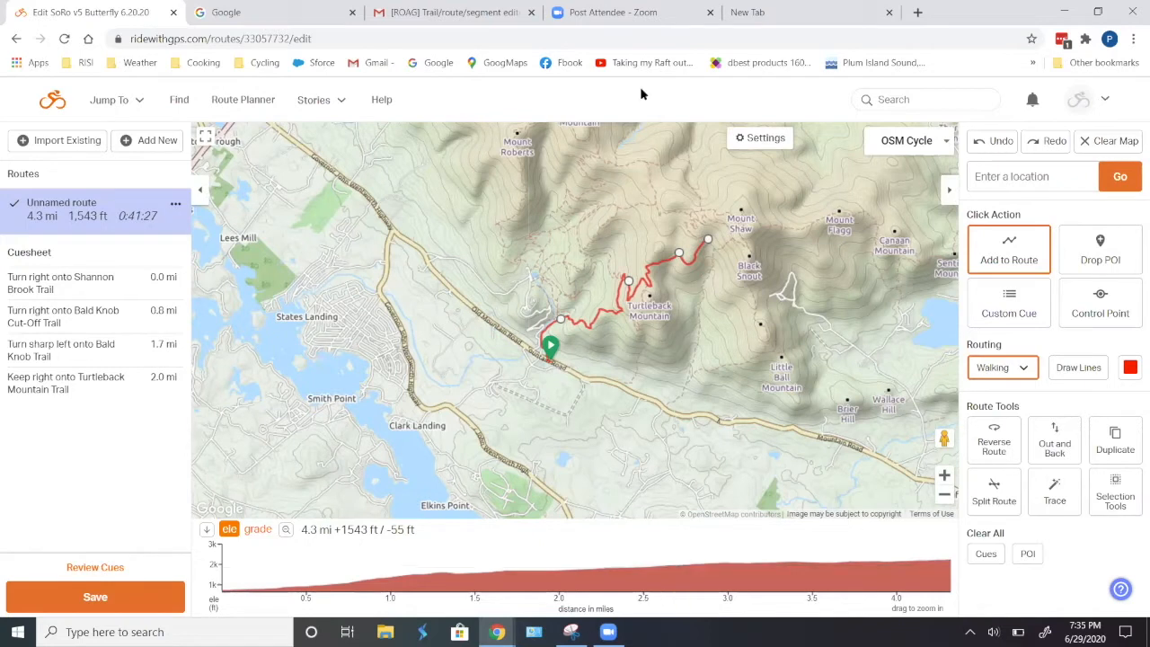
pyautogui.click(620, 13)
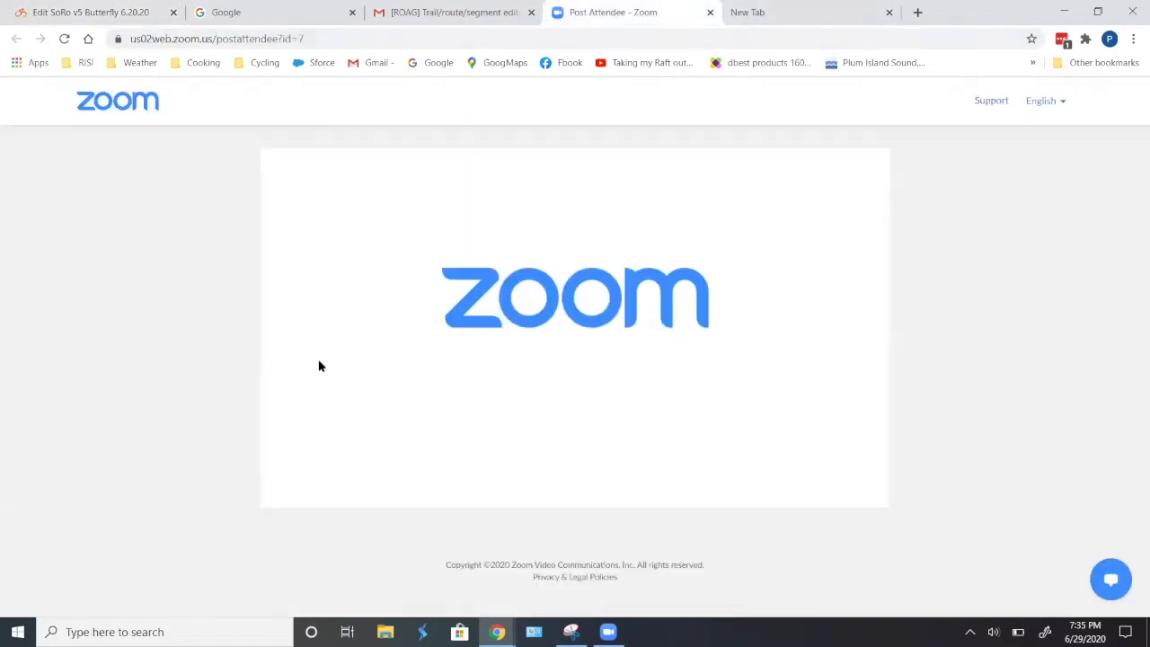
pyautogui.click(608, 631)
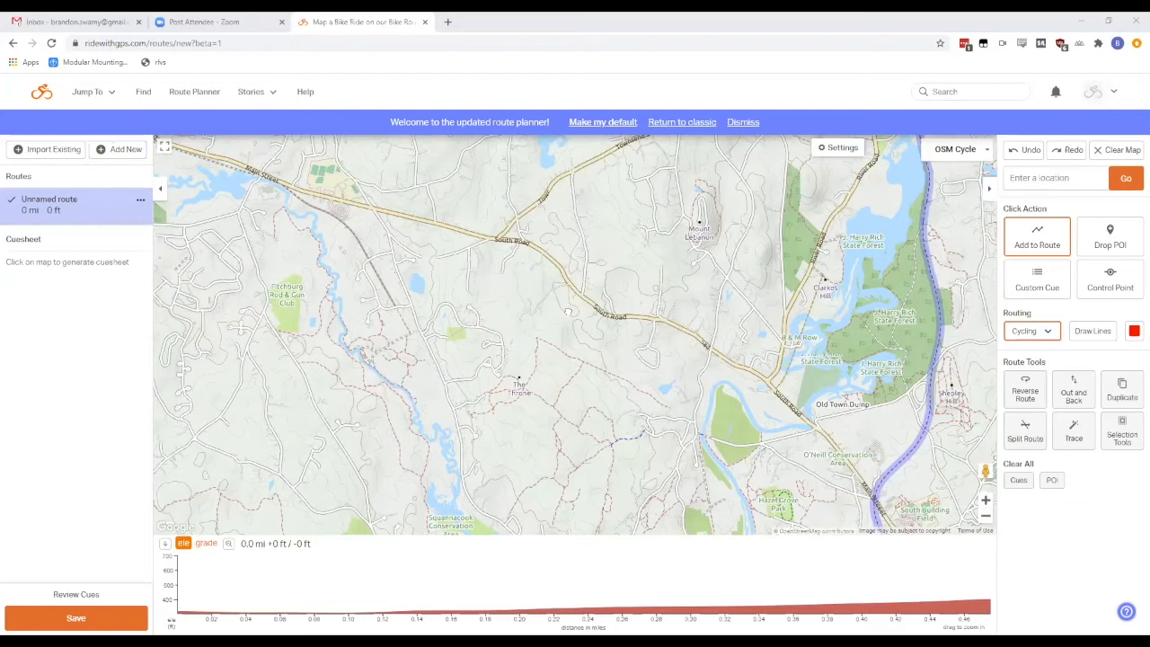
# Draw a cycling loop of about 6.1 mi from Shirley Street via Mount Lebanon Street, Townsend Street and South Road back to the start.
pyautogui.moveTo(439, 404); pyautogui.dragTo(421, 307)
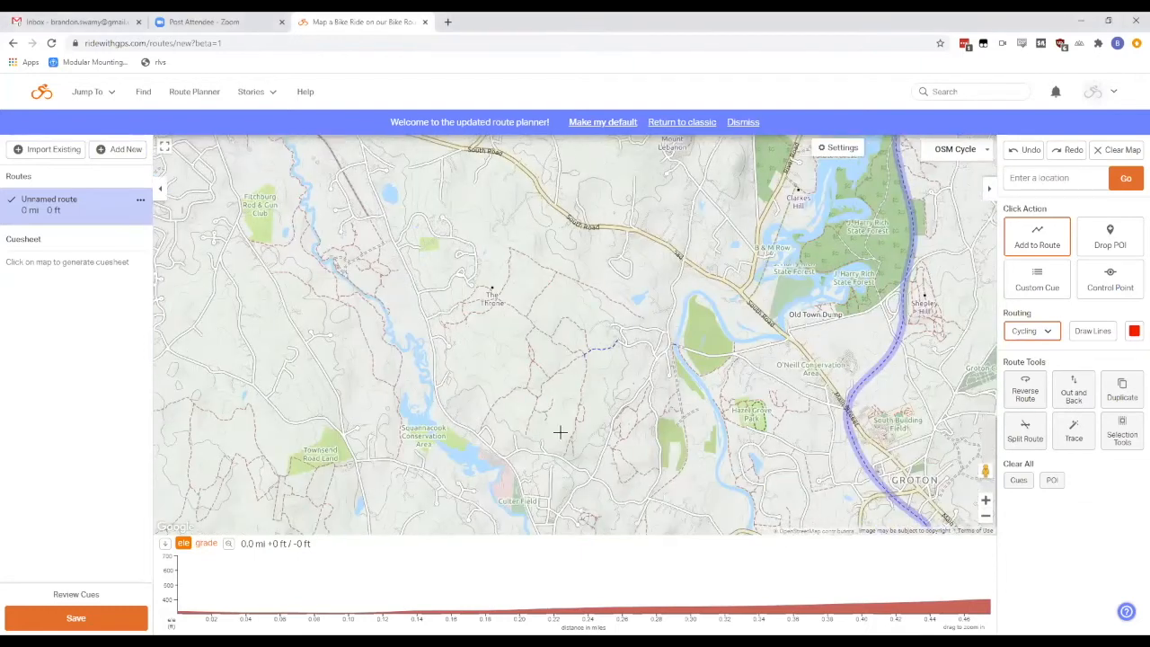
pyautogui.moveTo(563, 429); pyautogui.dragTo(432, 521)
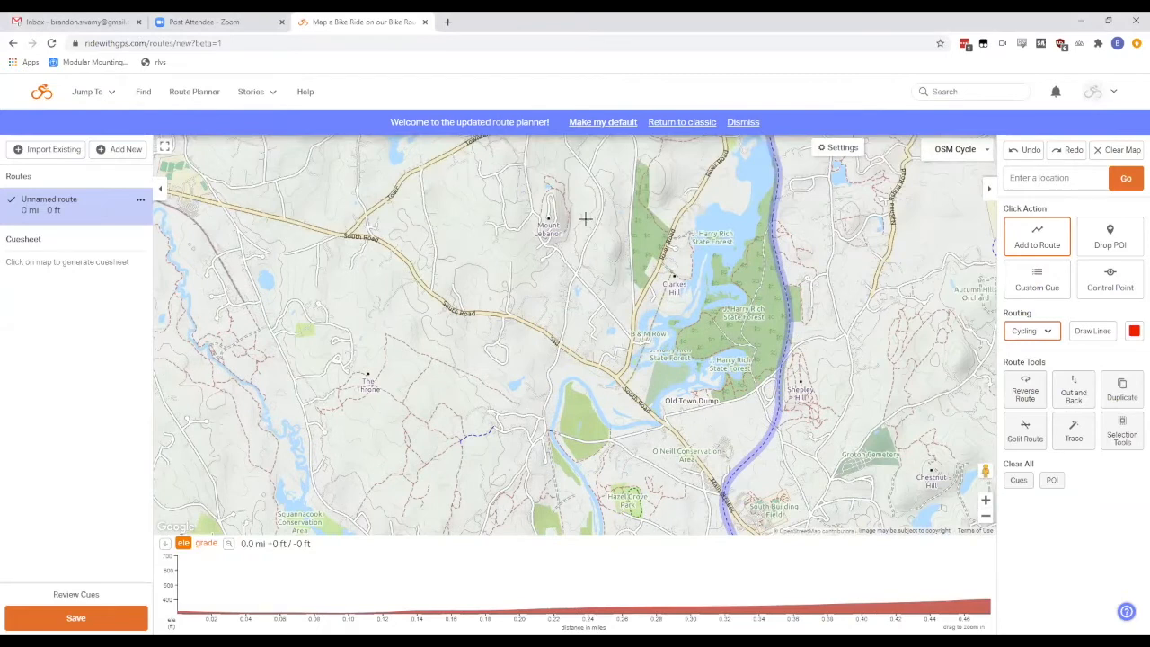
pyautogui.click(544, 407)
pyautogui.moveTo(557, 162); pyautogui.dragTo(550, 337)
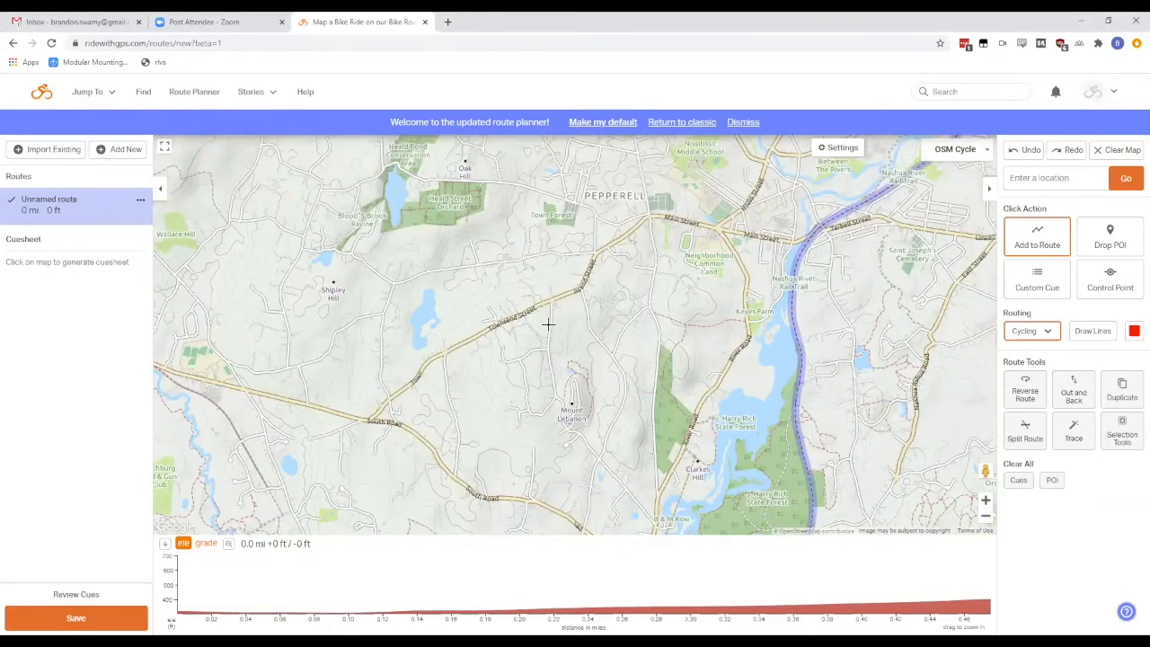
pyautogui.click(548, 324)
pyautogui.click(419, 407)
pyautogui.moveTo(626, 444); pyautogui.dragTo(568, 326)
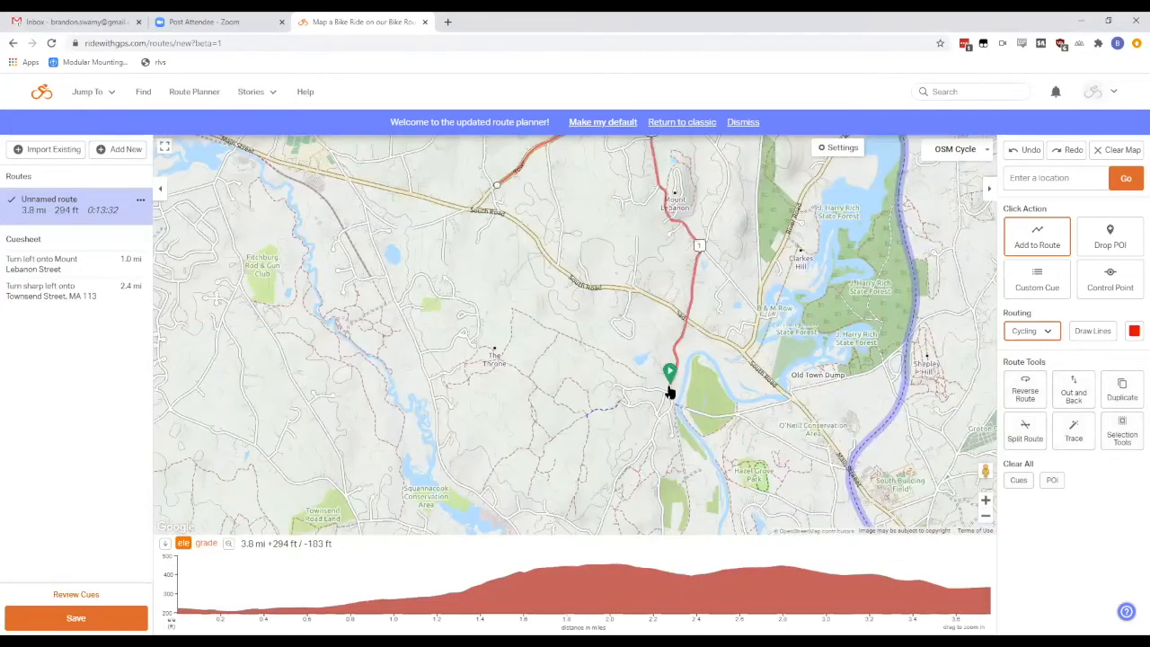
pyautogui.click(667, 386)
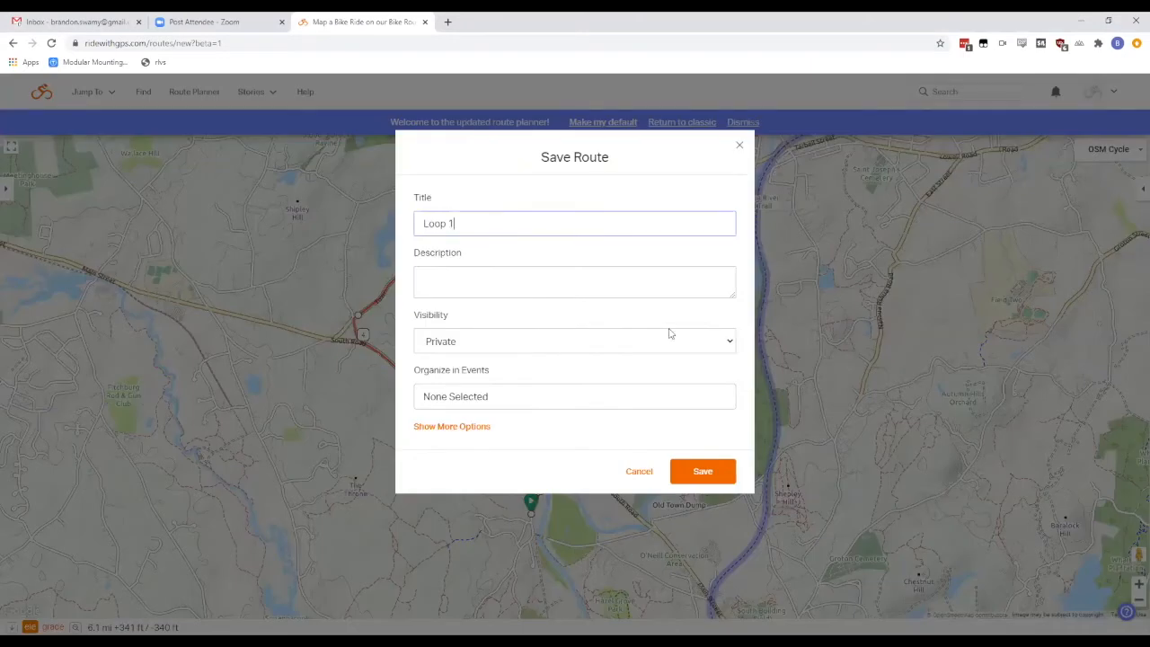
# Save the route titled Loop 1 and remove it from the planner to leave an empty route.
pyautogui.click(724, 472)
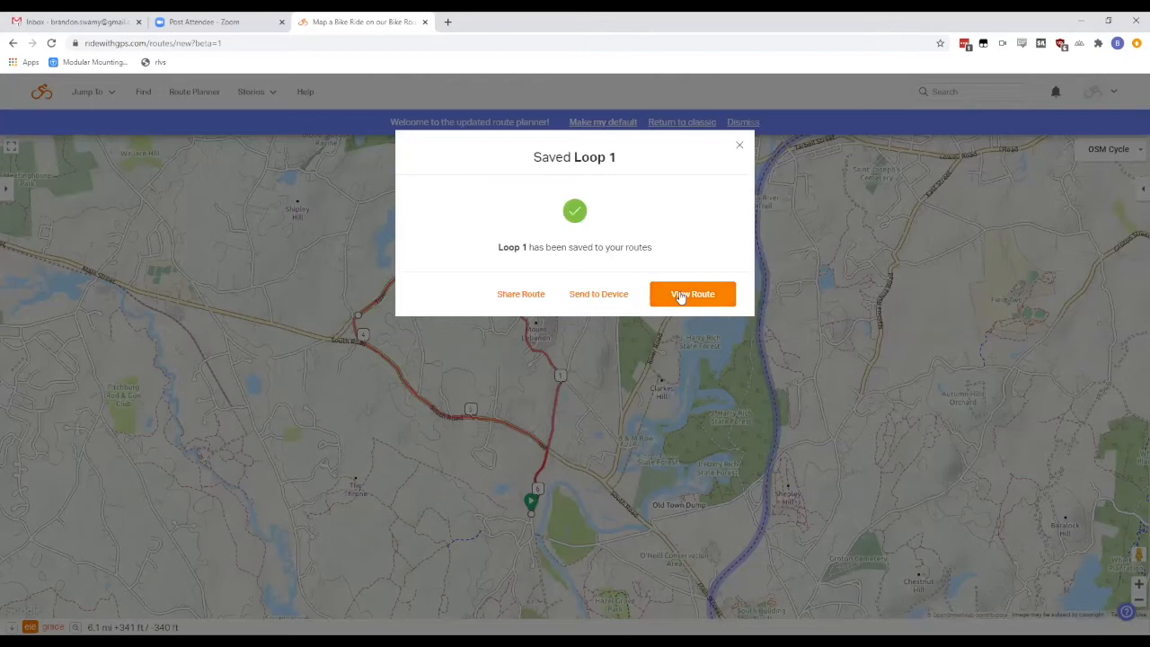
pyautogui.click(229, 97)
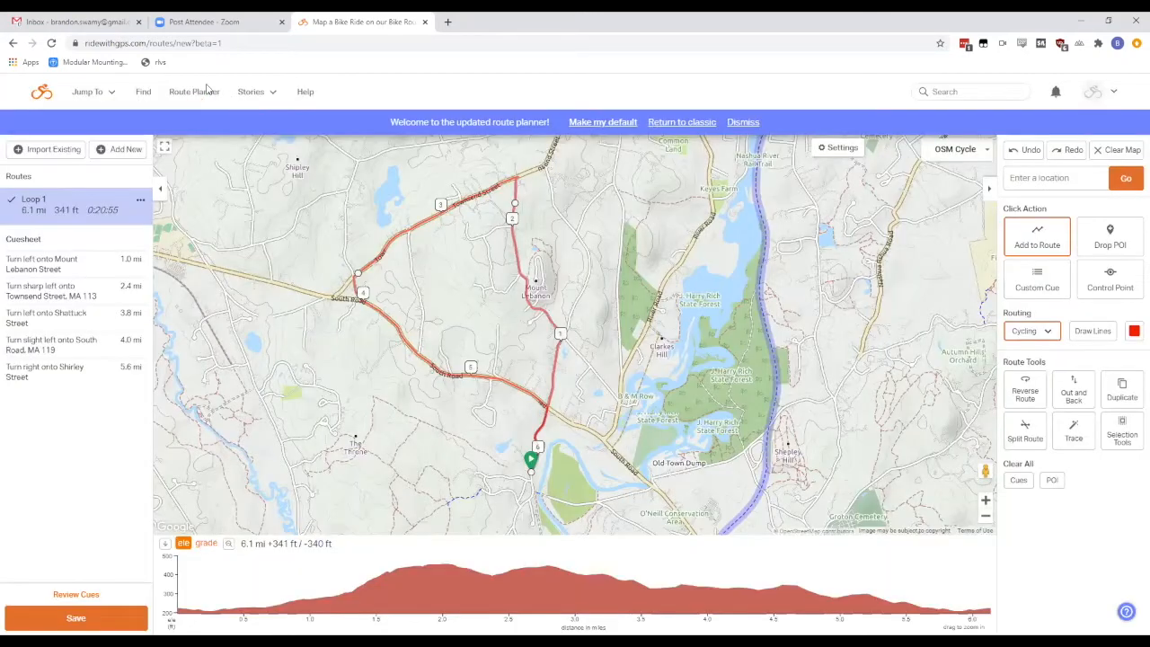
pyautogui.click(140, 200)
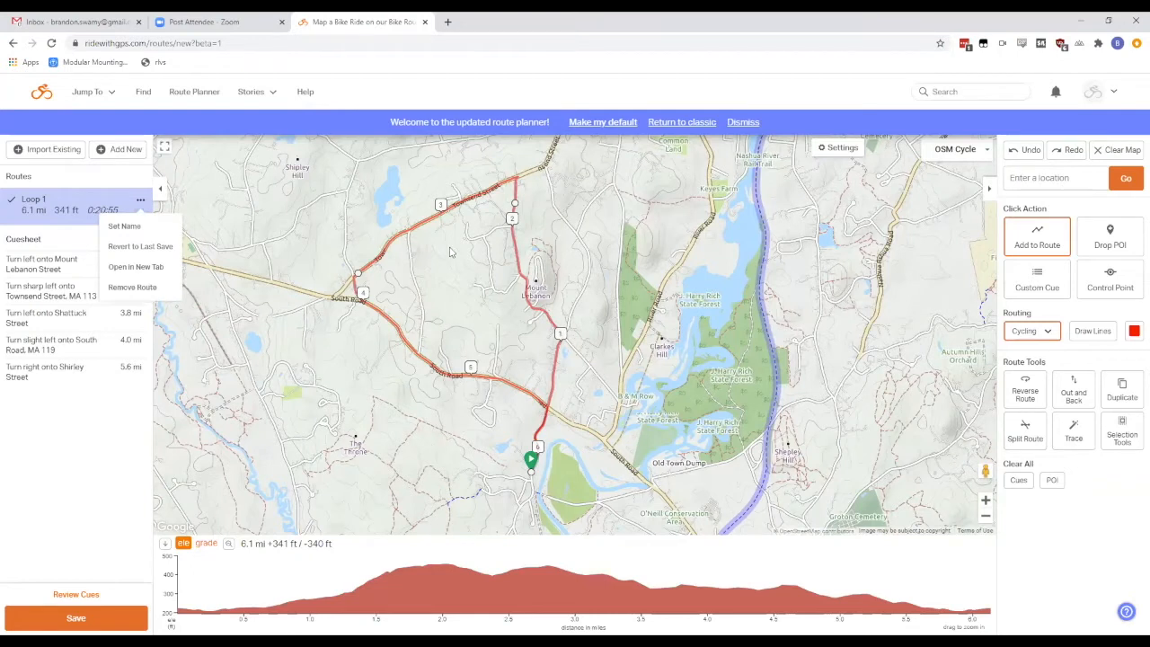
pyautogui.click(132, 287)
pyautogui.click(673, 206)
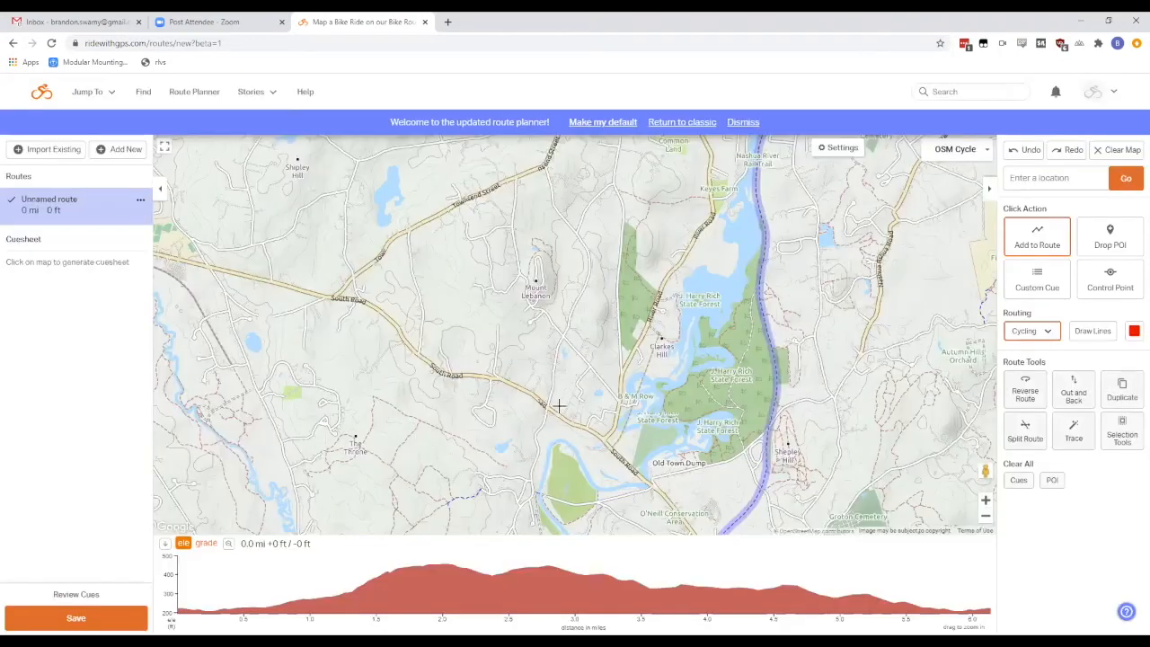
# Draw a second cycling loop of about 7.5 mi from the same start via West Main Street, Farmers Row and Fitchs Bridge Road.
pyautogui.moveTo(527, 375); pyautogui.dragTo(528, 357)
pyautogui.click(528, 374)
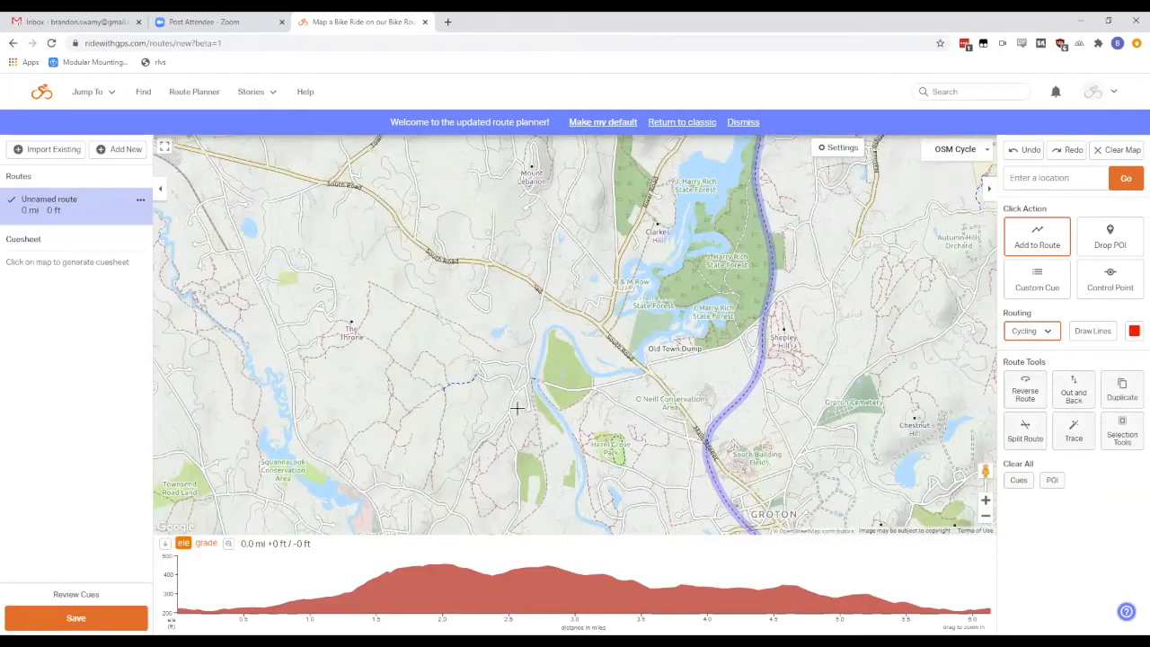
pyautogui.moveTo(512, 403); pyautogui.dragTo(524, 250)
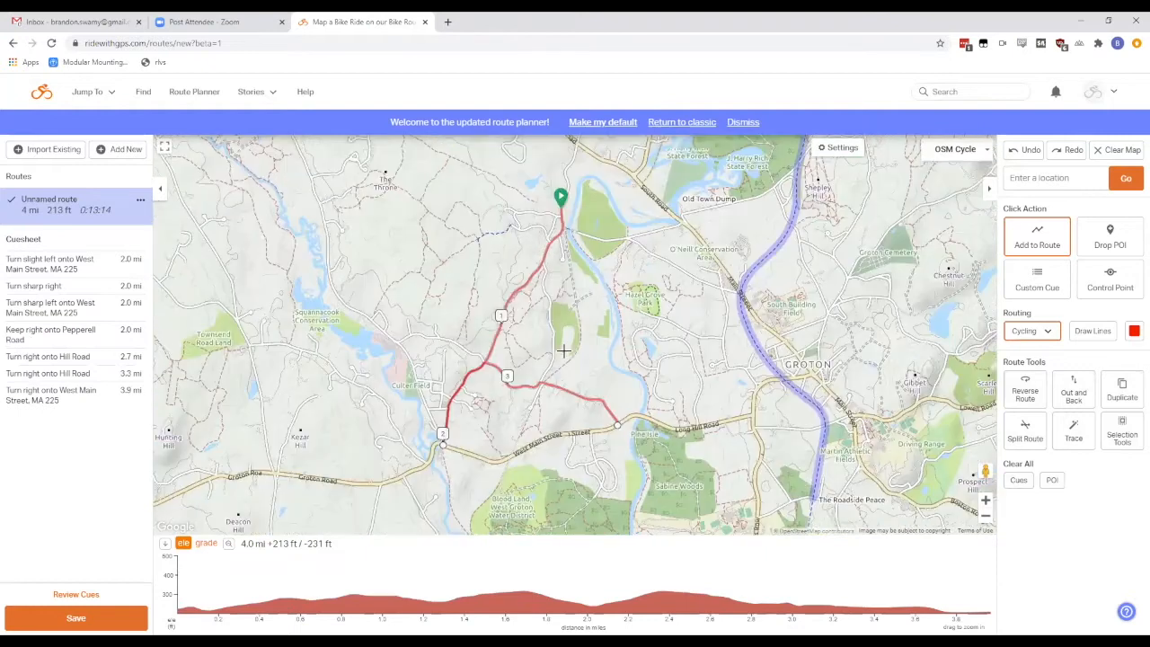
pyautogui.click(1025, 150)
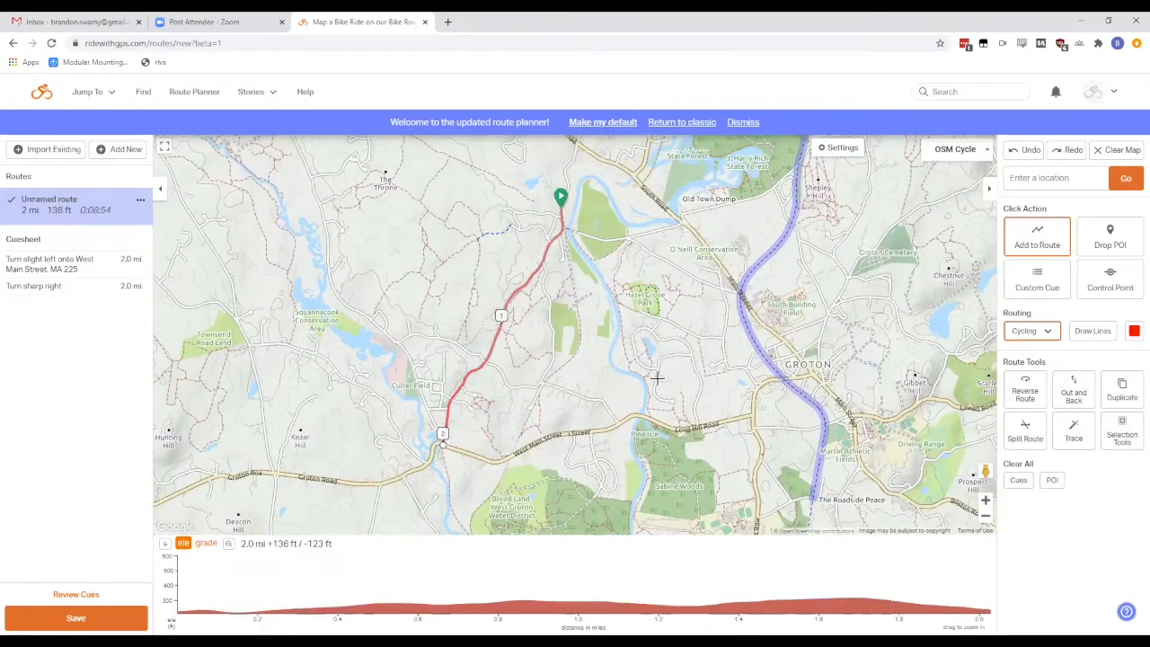
pyautogui.click(757, 398)
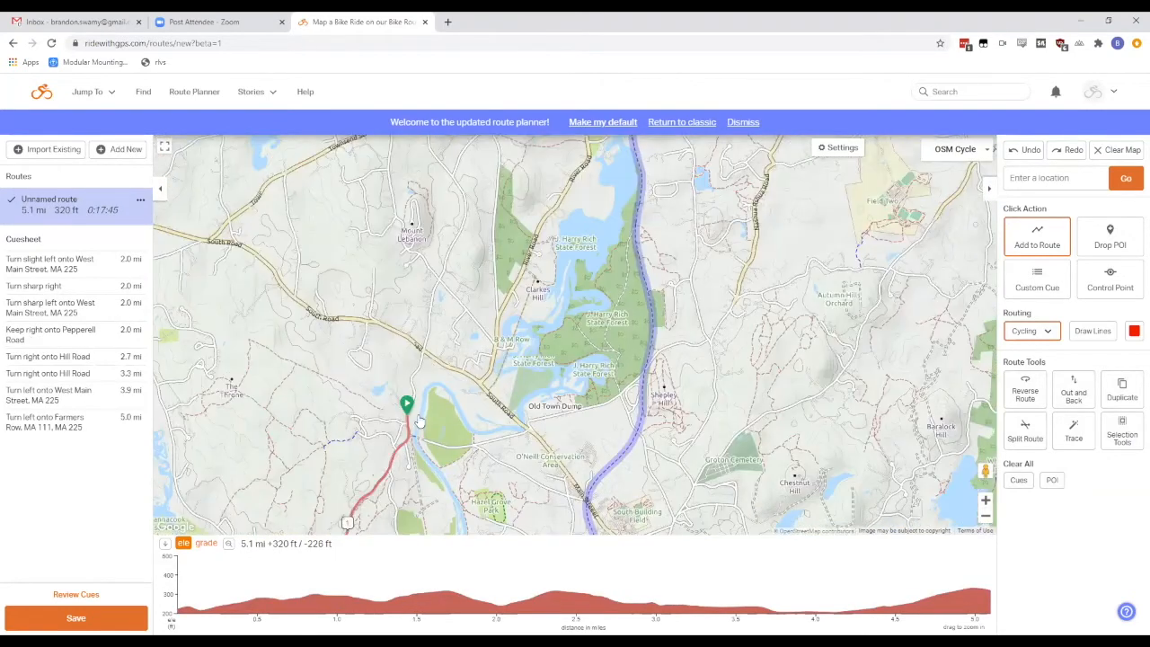
pyautogui.click(415, 398)
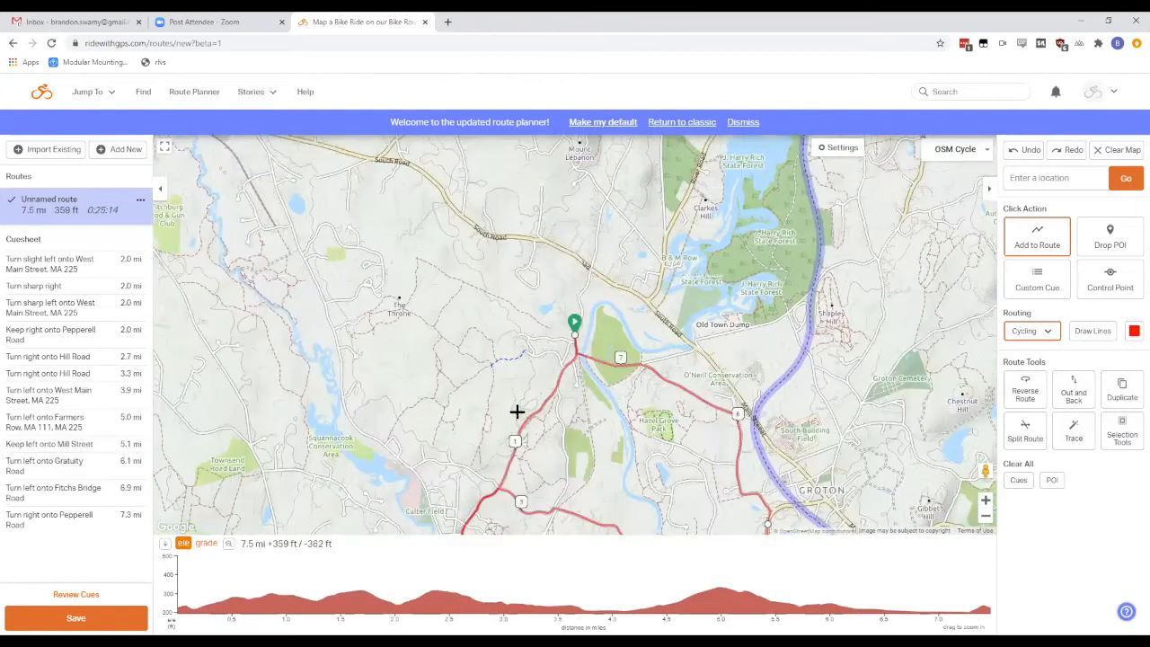
# Save the second loop with the title Loop 2 and close the save confirmation.
pyautogui.click(78, 514)
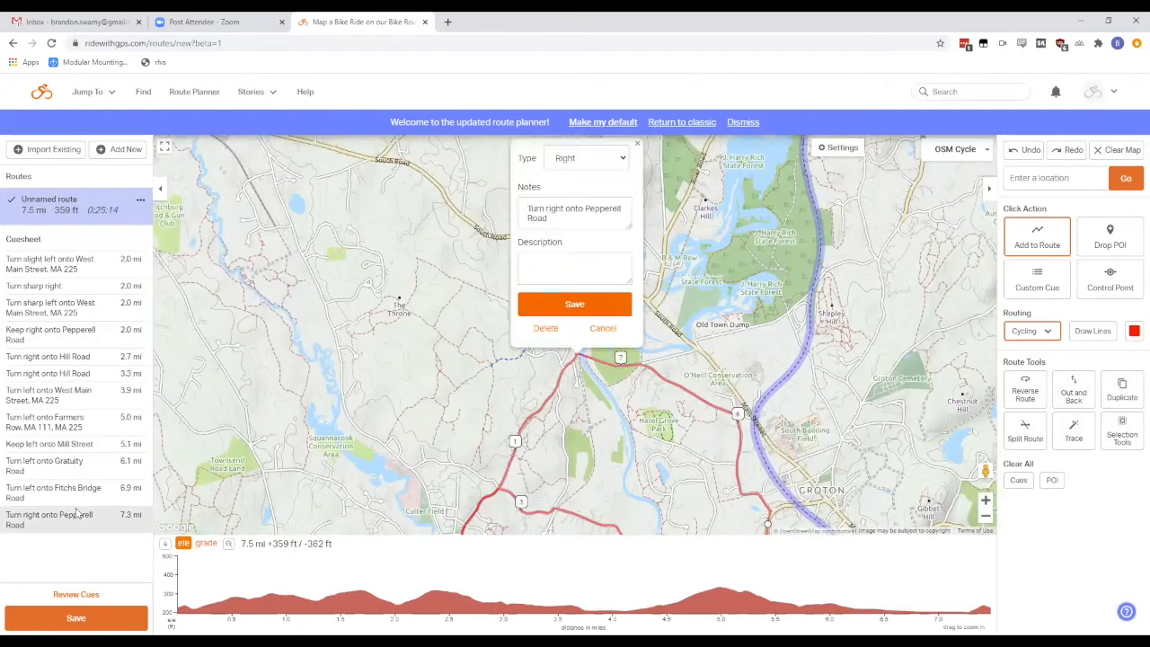
pyautogui.click(74, 618)
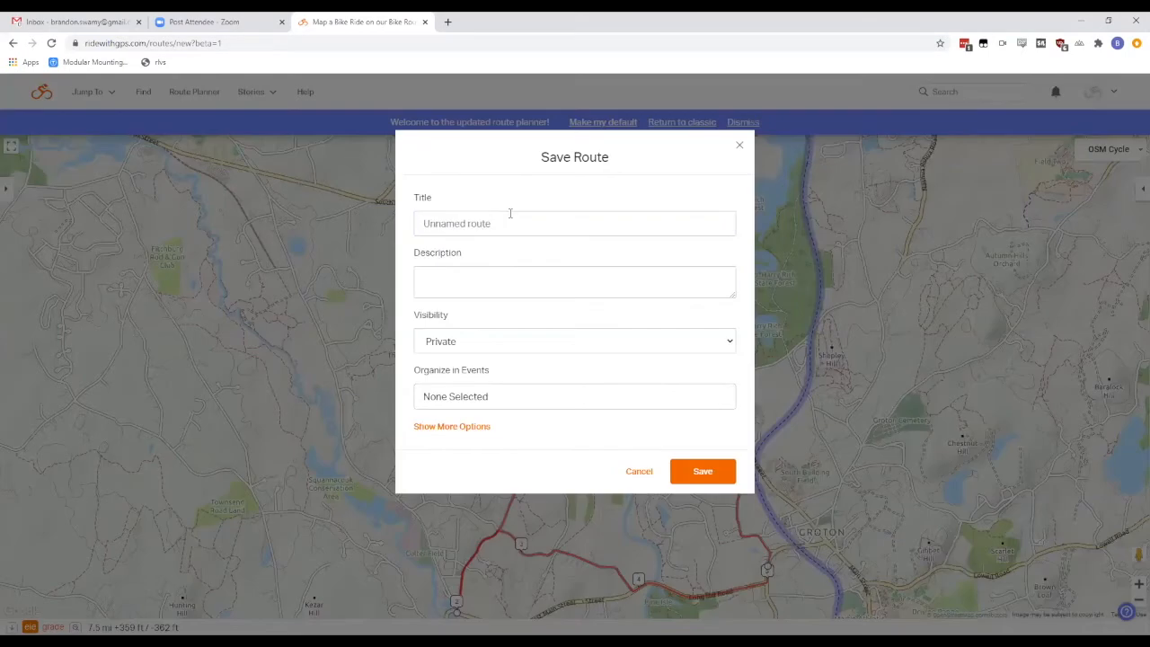
pyautogui.click(509, 216)
pyautogui.write('Loop 2')
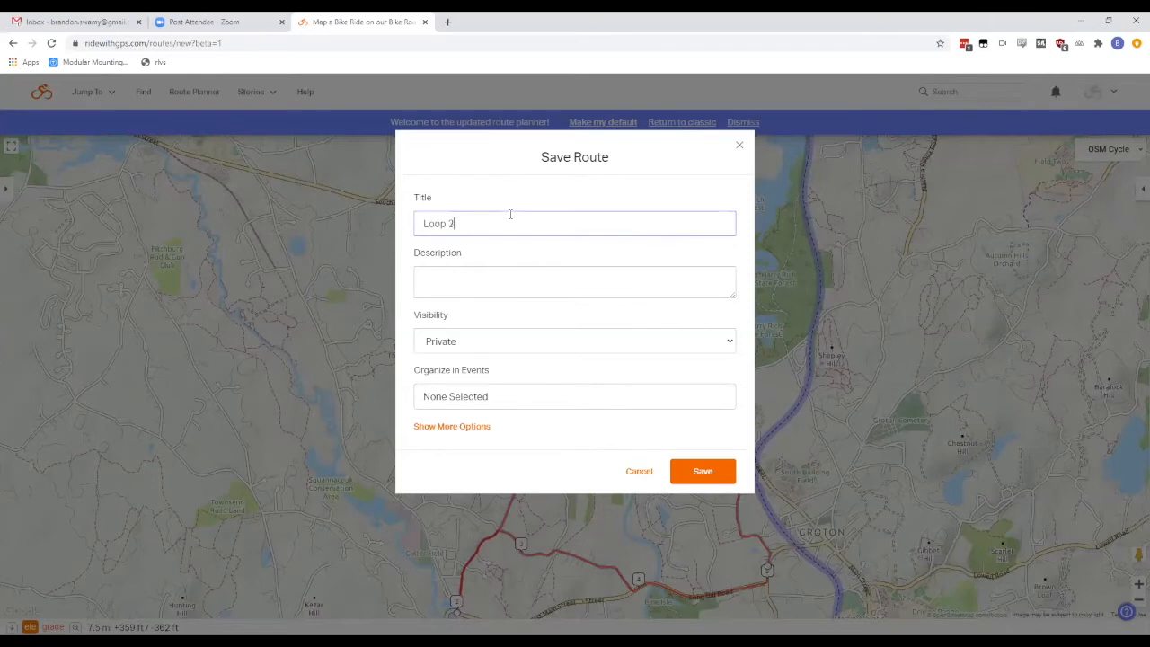
pyautogui.click(699, 470)
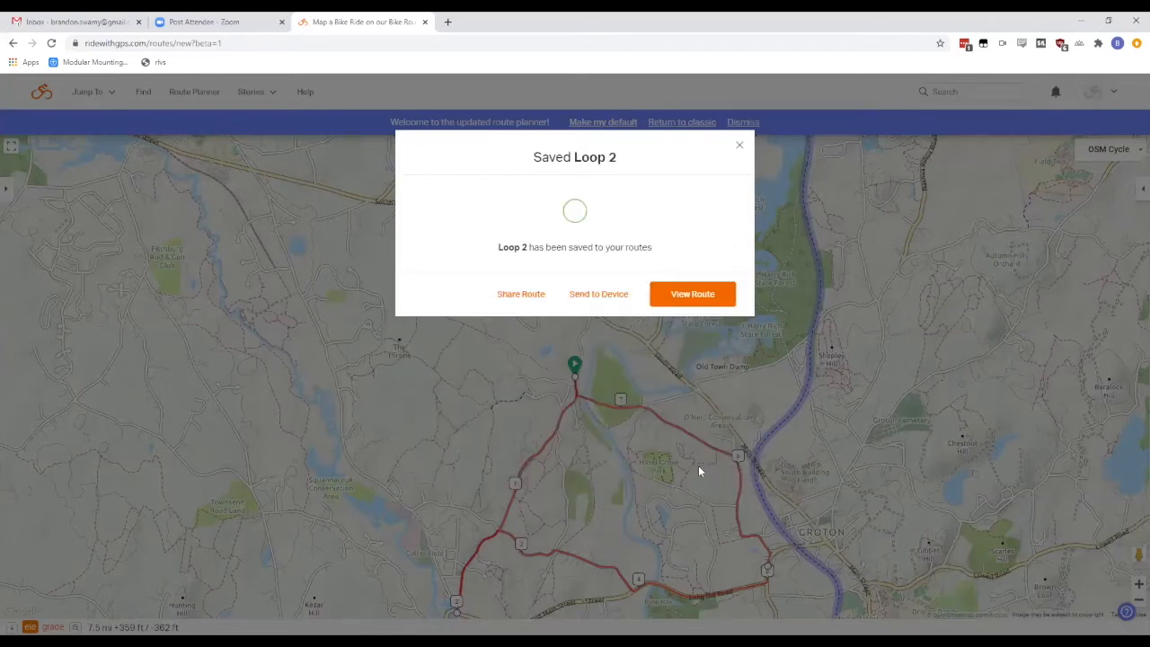
pyautogui.click(739, 145)
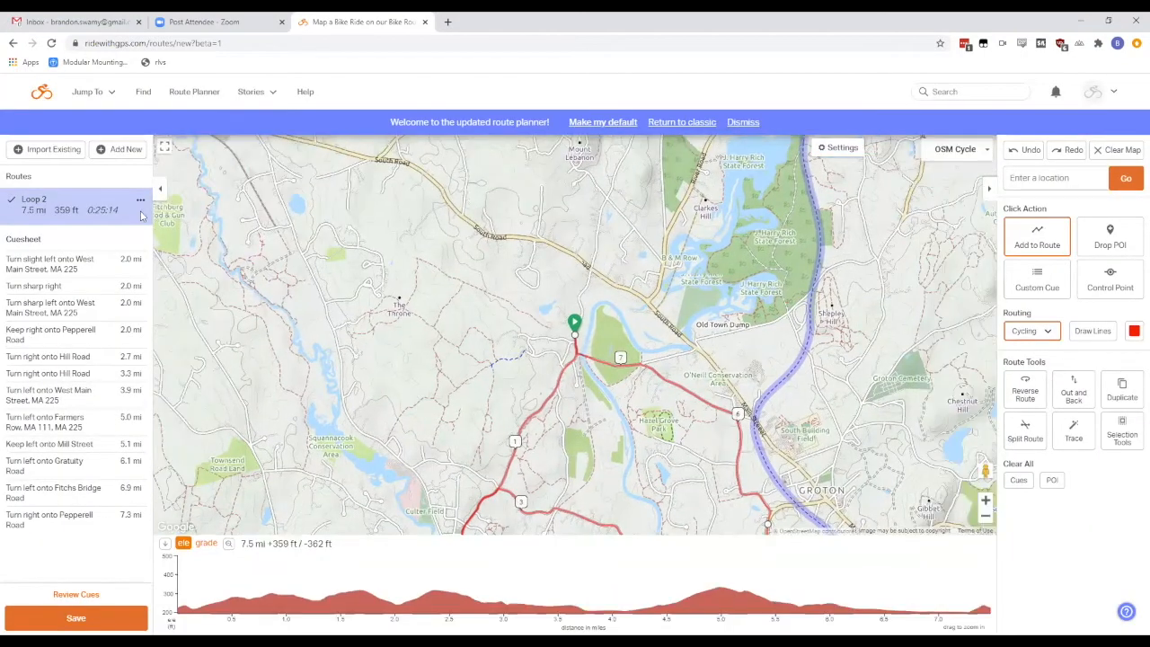
# Start a blank route in the updated route planner and import Loop 1 and Loop 2 from the saved routes.
pyautogui.click(184, 95)
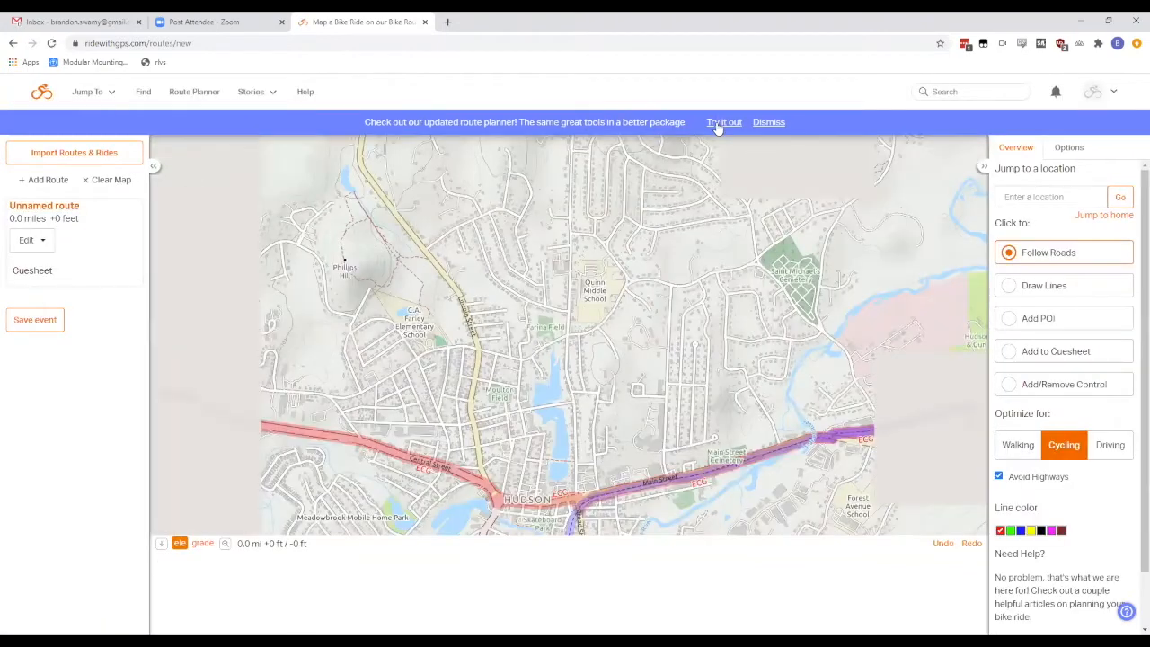
pyautogui.click(719, 123)
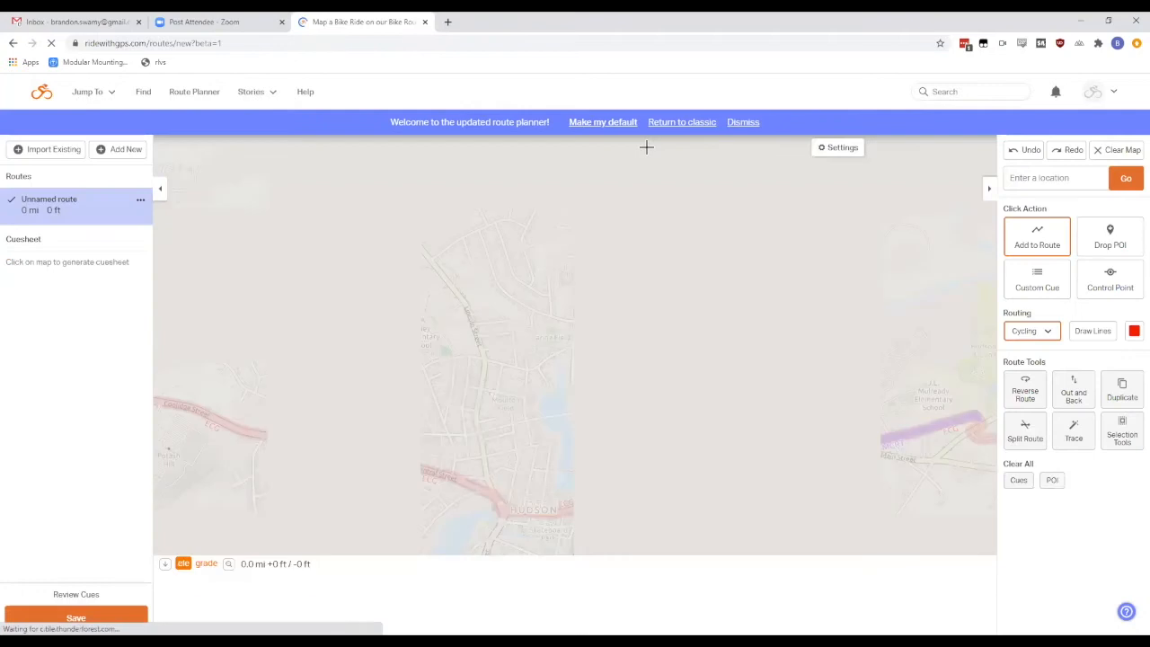
pyautogui.click(56, 149)
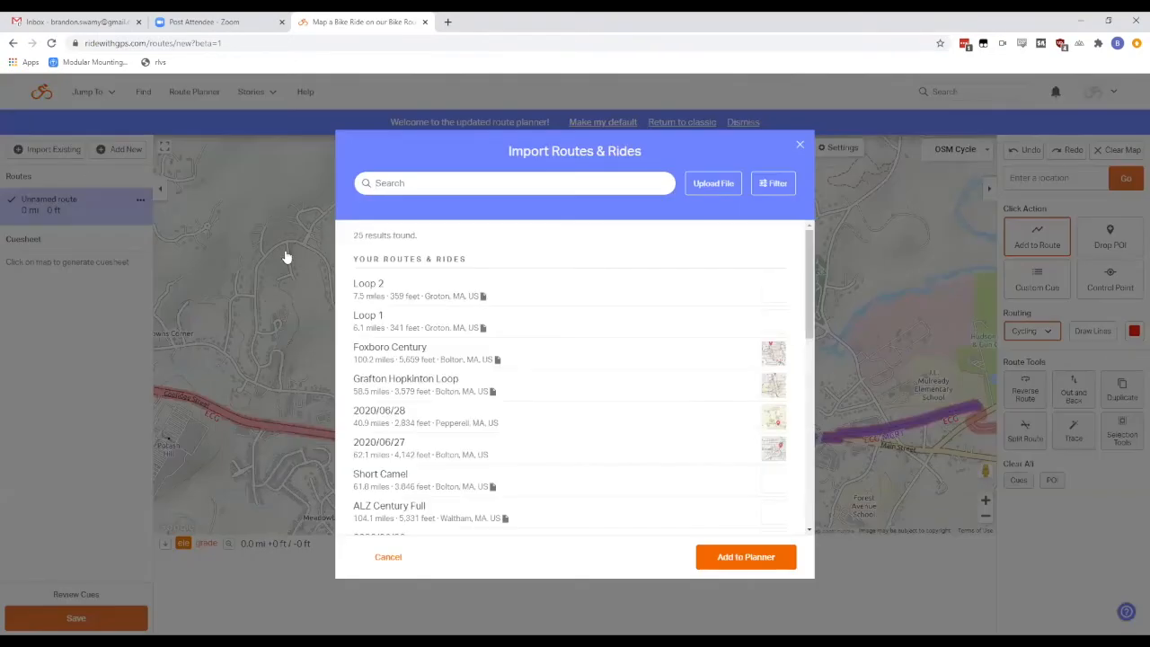
pyautogui.click(410, 327)
pyautogui.click(400, 292)
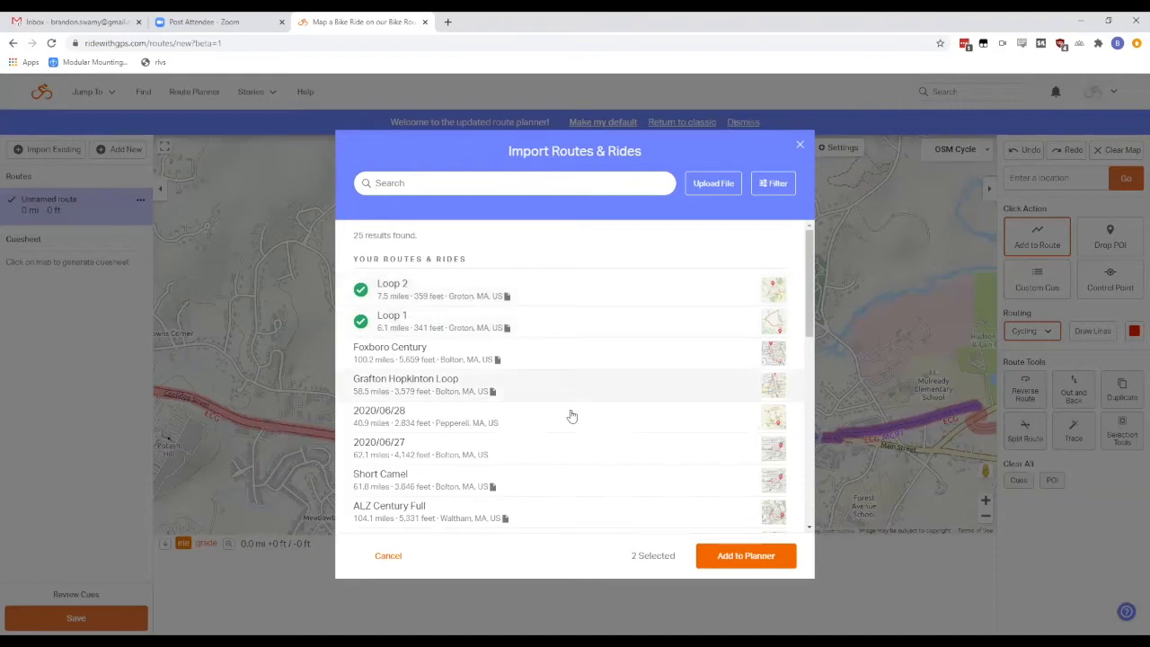
pyautogui.click(737, 557)
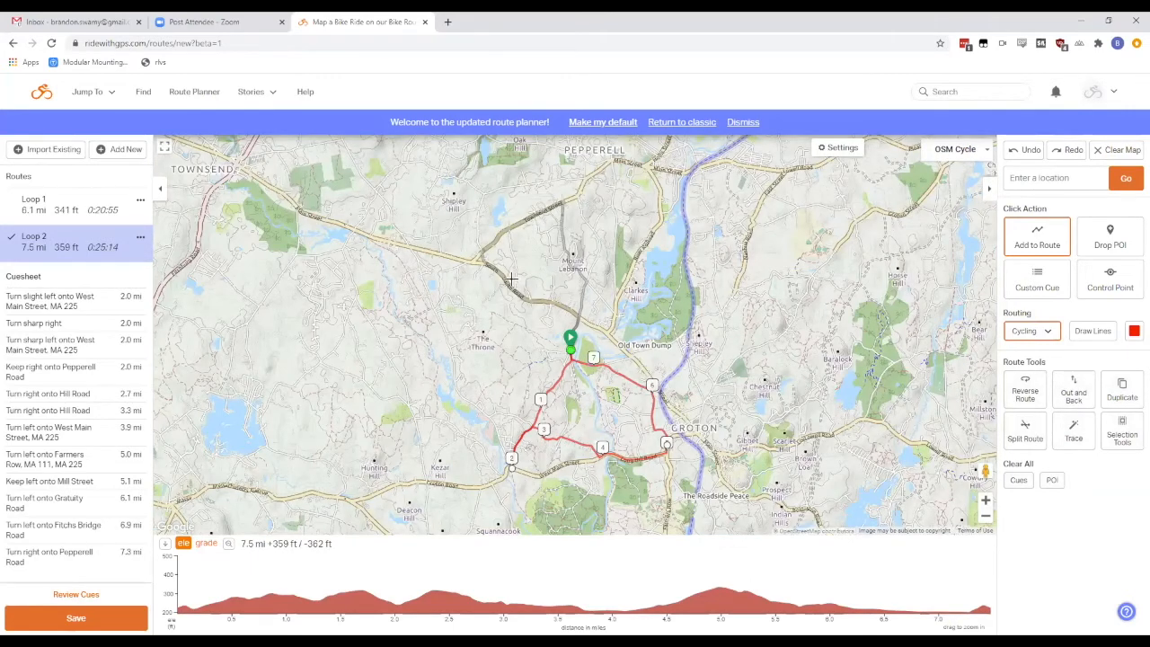
# Switch between Loop 1 and Loop 2 and inspect Loop 2's first cue at West Main Street.
pyautogui.click(37, 212)
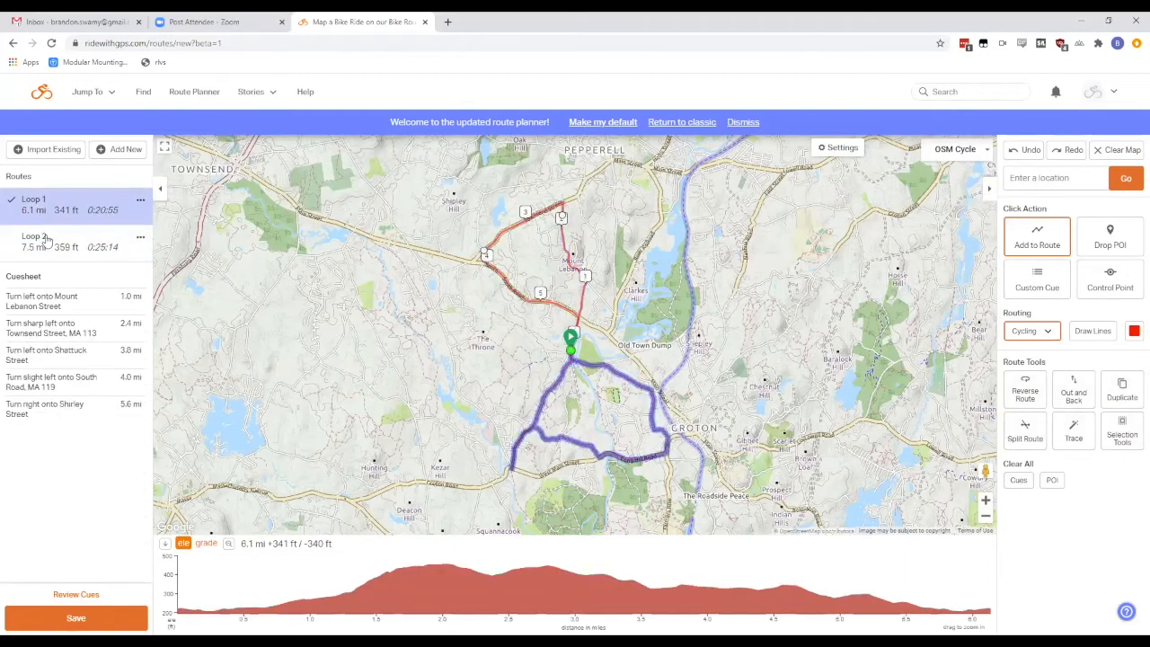
pyautogui.click(41, 238)
pyautogui.click(82, 310)
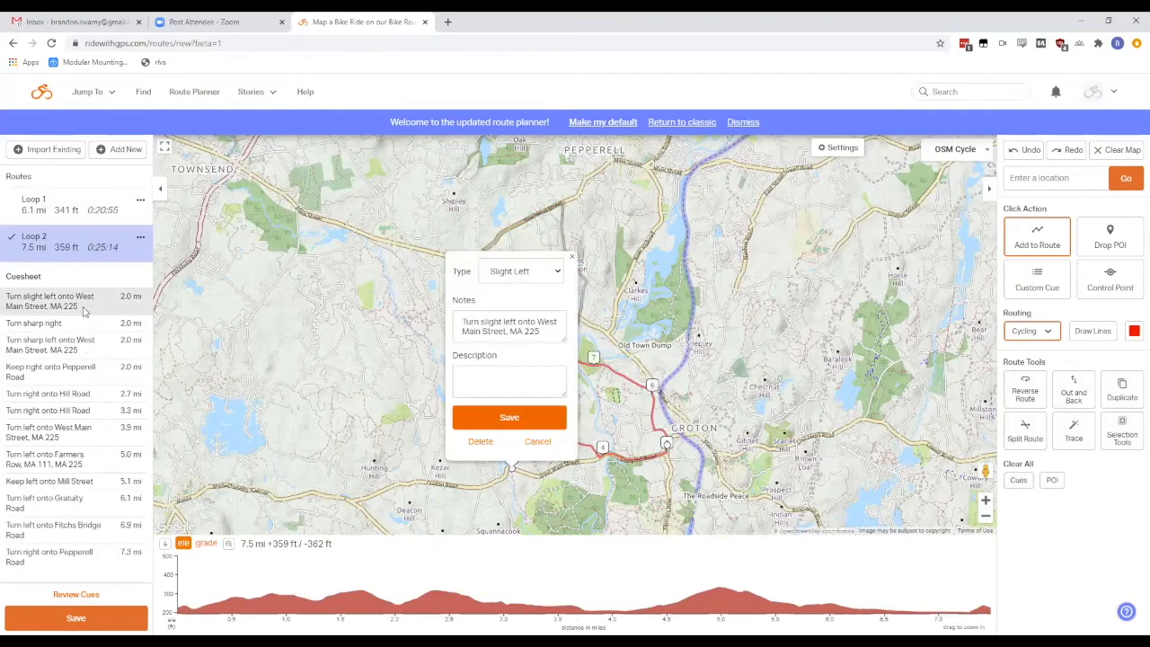
# Make Loop 1 the active route and join Loop 2 to it at Loop 2's start point.
pyautogui.click(81, 211)
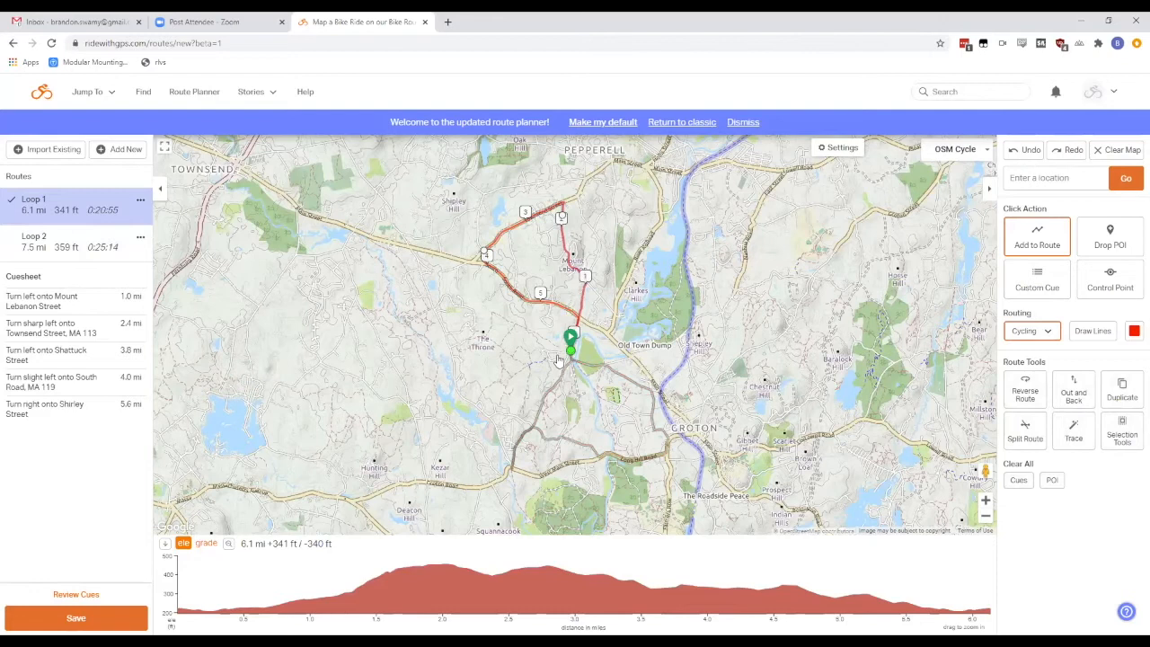
pyautogui.scroll(2, 557, 355)
pyautogui.scroll(2, 556, 354)
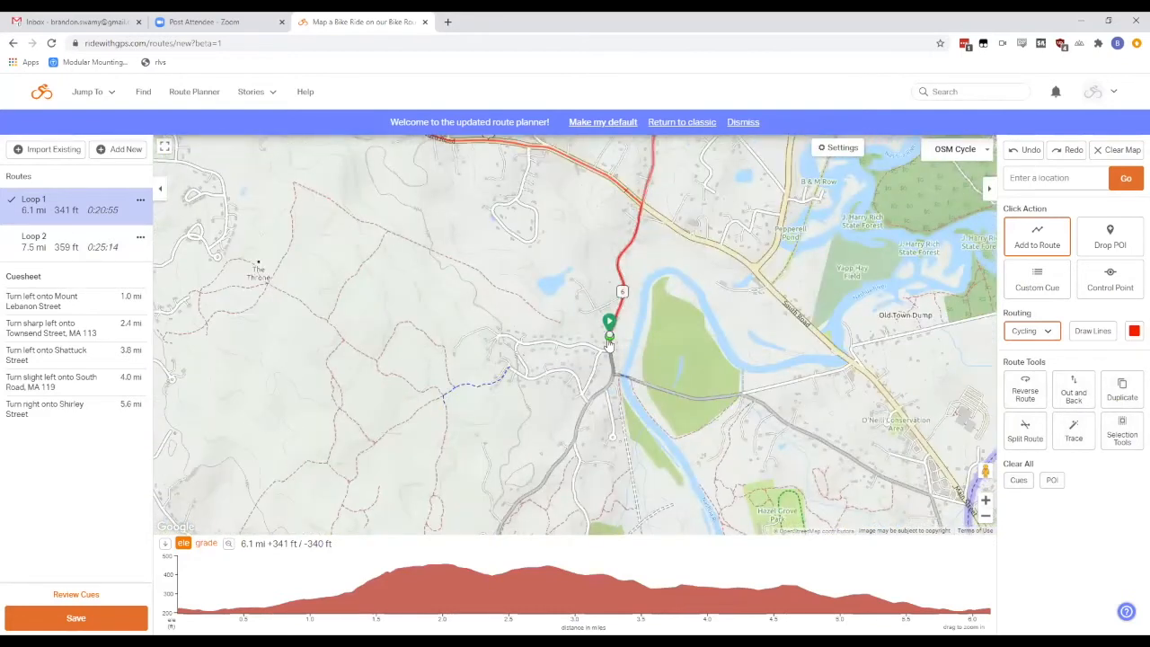
pyautogui.scroll(4, 609, 342)
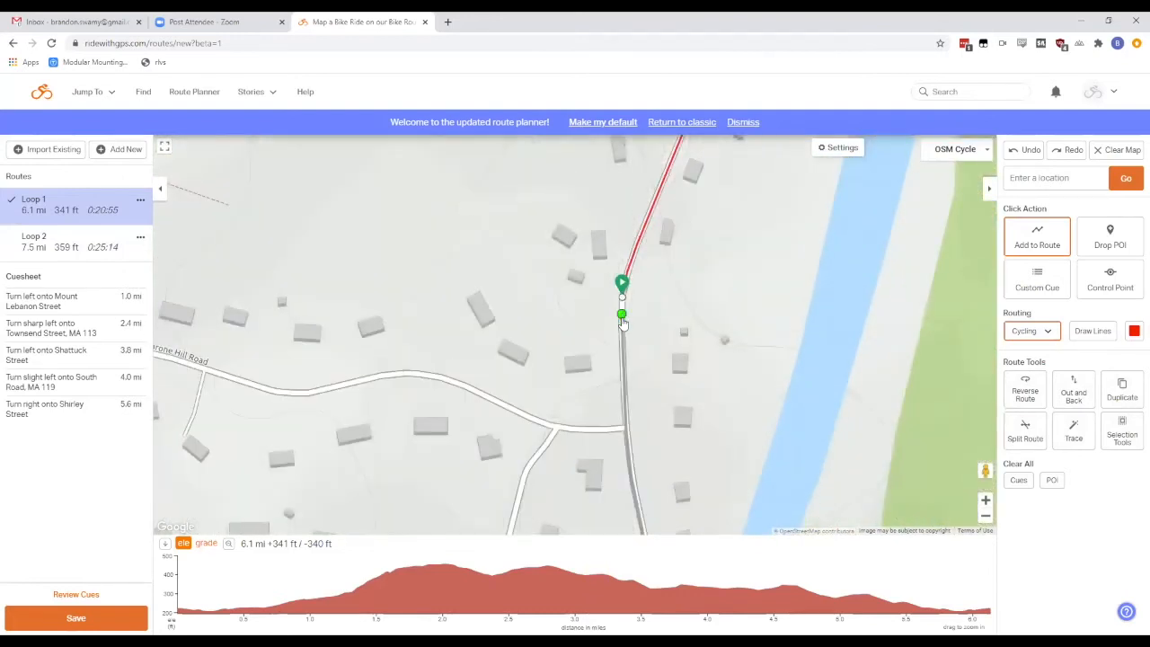
pyautogui.click(622, 320)
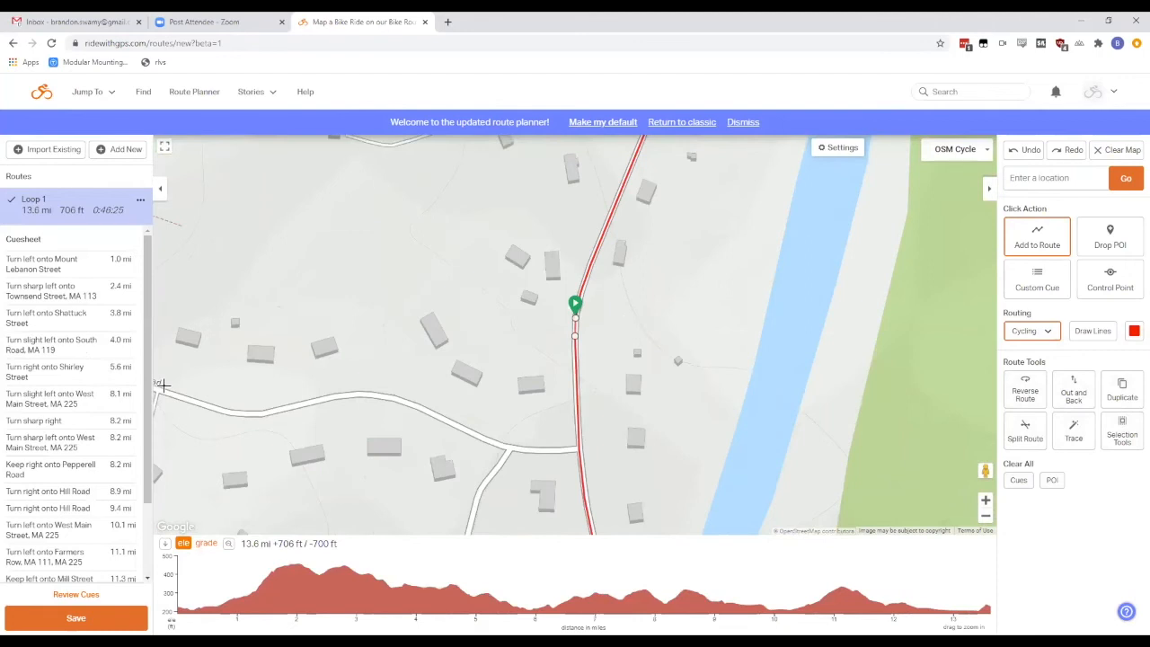
pyautogui.moveTo(154, 385); pyautogui.dragTo(144, 310)
pyautogui.scroll(-1, 399, 367)
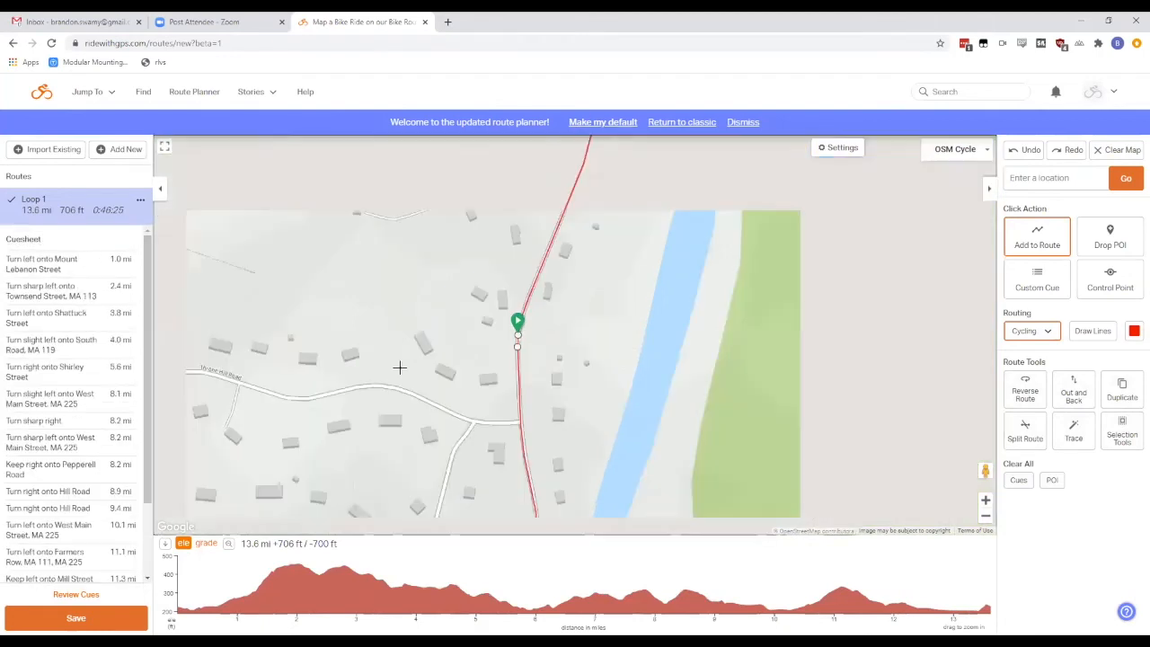
pyautogui.scroll(-1, 399, 367)
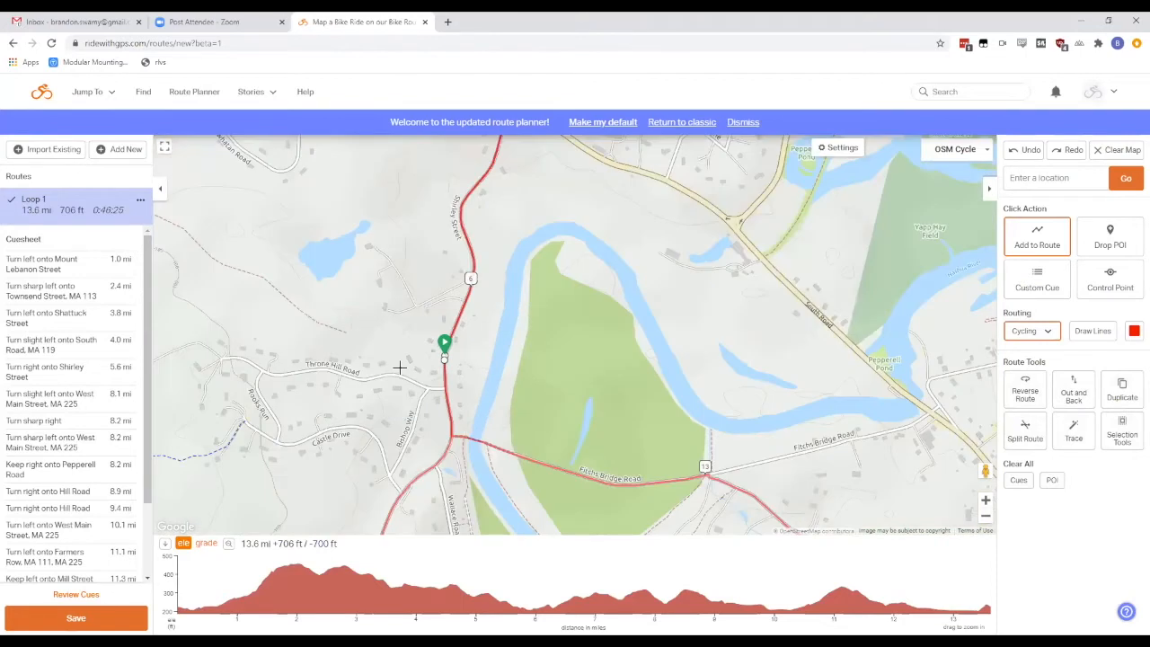
pyautogui.scroll(-2, 399, 367)
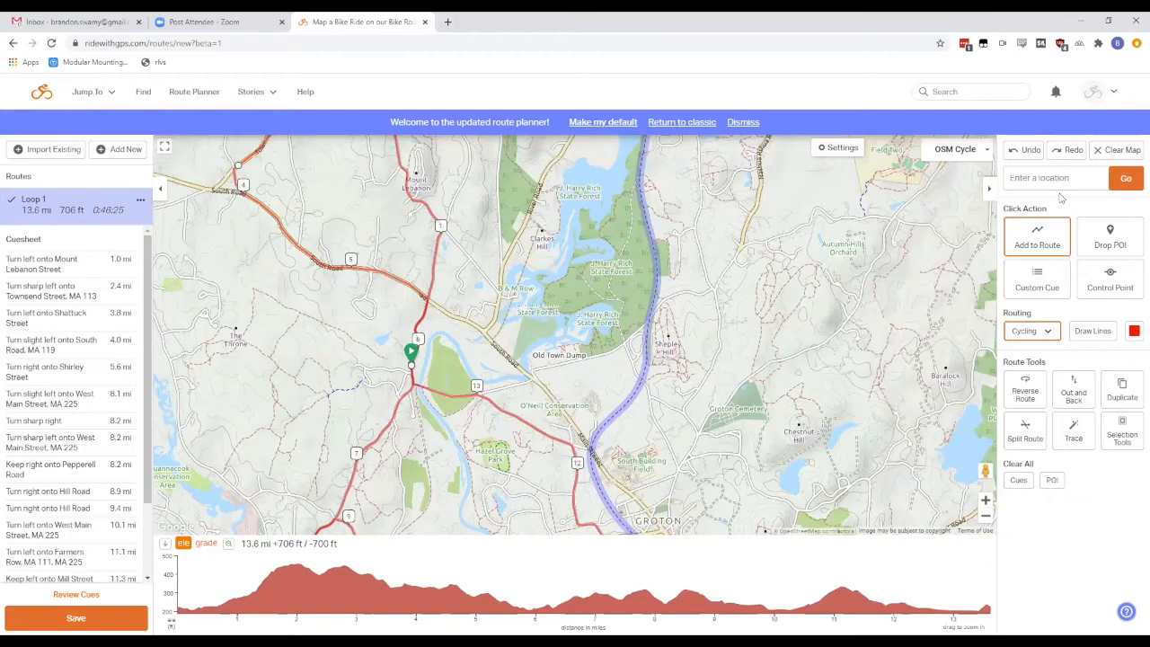
# Undo joining Loop 2 to Loop 1, and make Loop 1 the active route.
pyautogui.click(1021, 151)
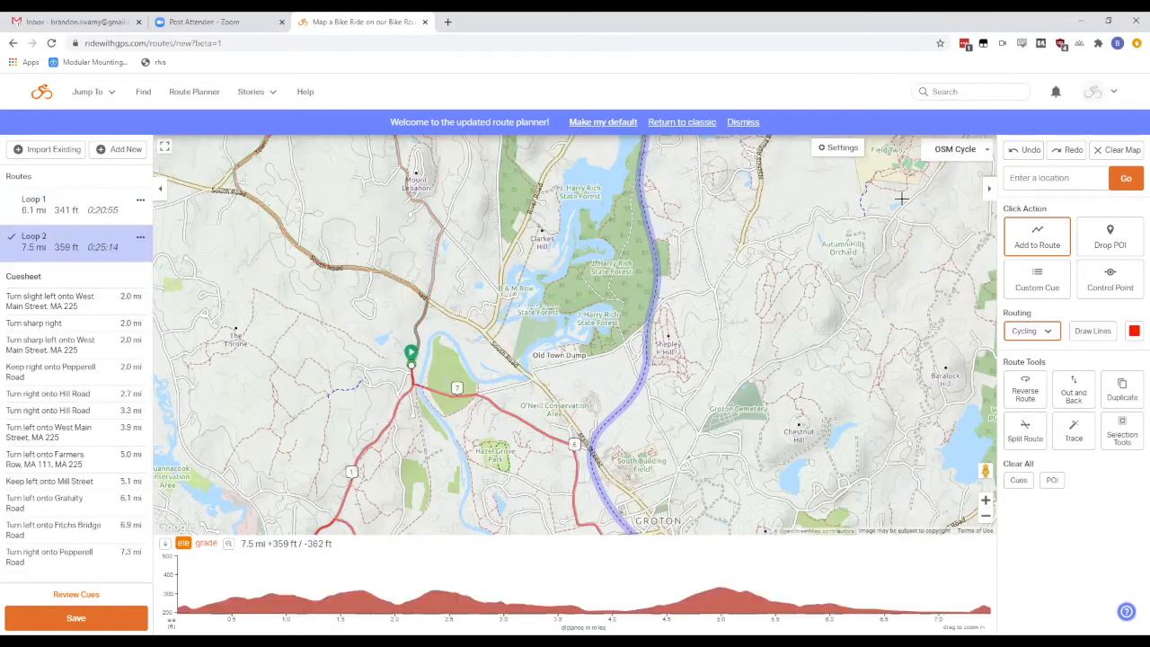
pyautogui.click(135, 373)
pyautogui.click(132, 305)
pyautogui.click(87, 213)
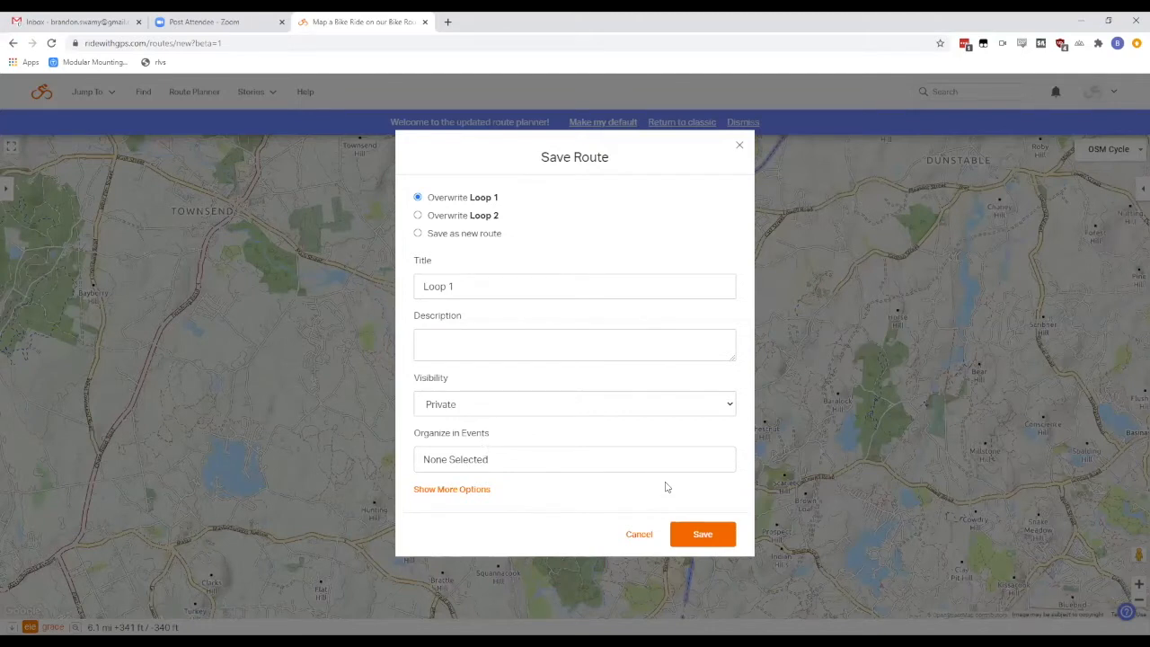
# Save Loop 1 over its existing route and organize it in a new event named RWGPS Demo.
pyautogui.click(634, 469)
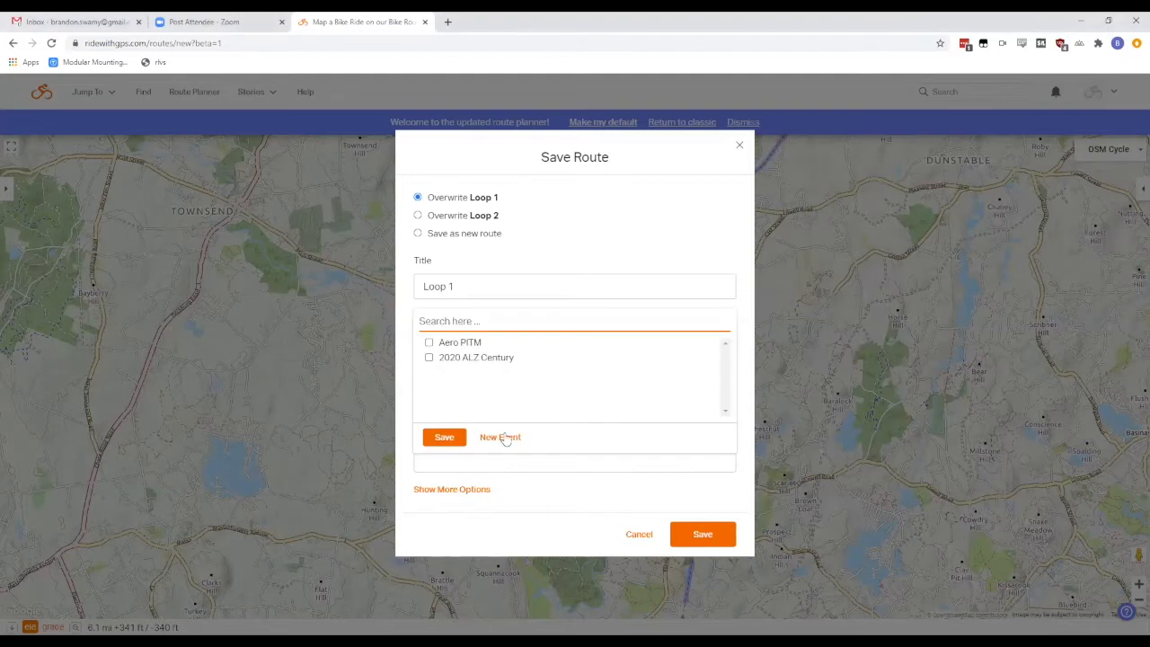
pyautogui.click(500, 438)
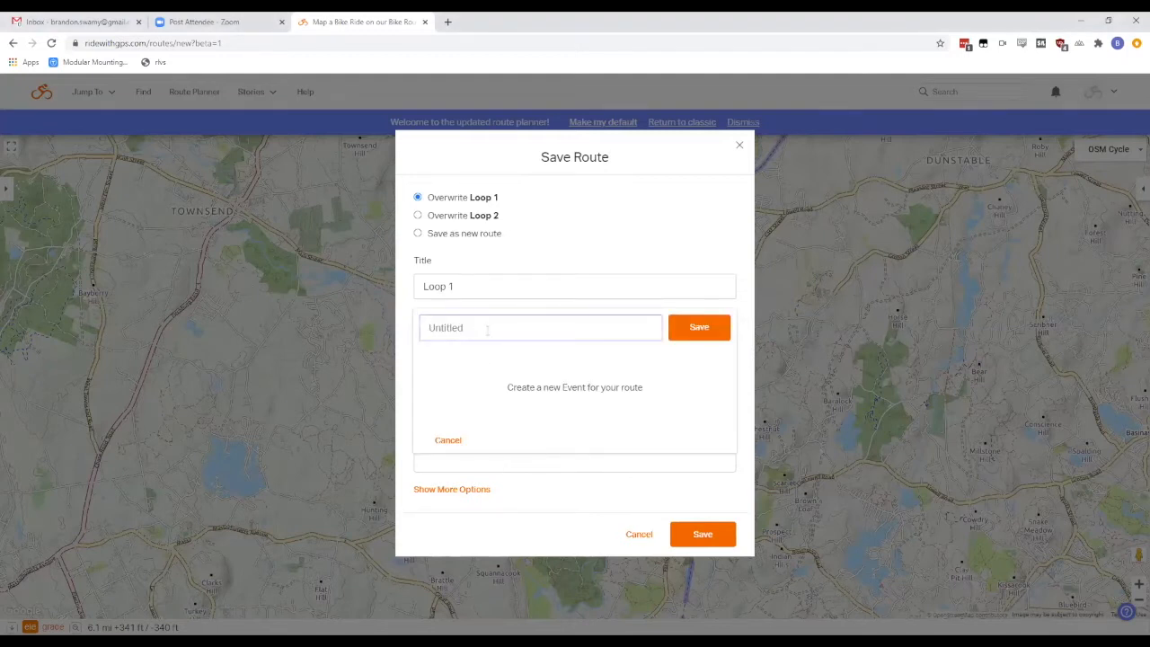
pyautogui.write('RWGPS Demo')
pyautogui.click(679, 331)
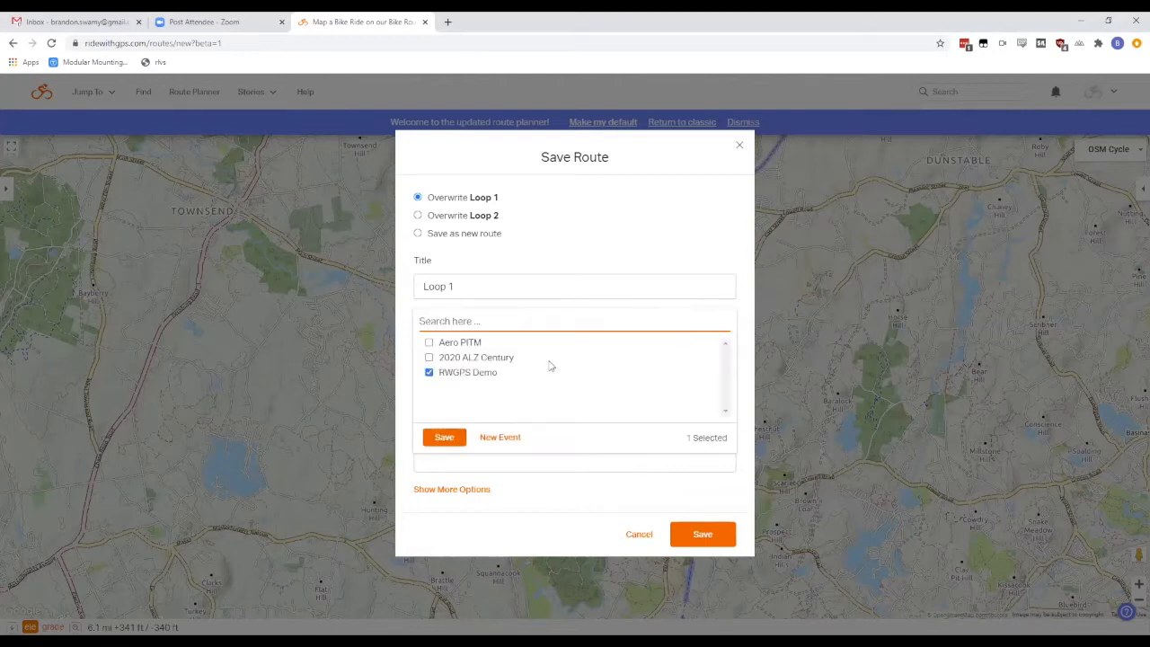
pyautogui.click(703, 536)
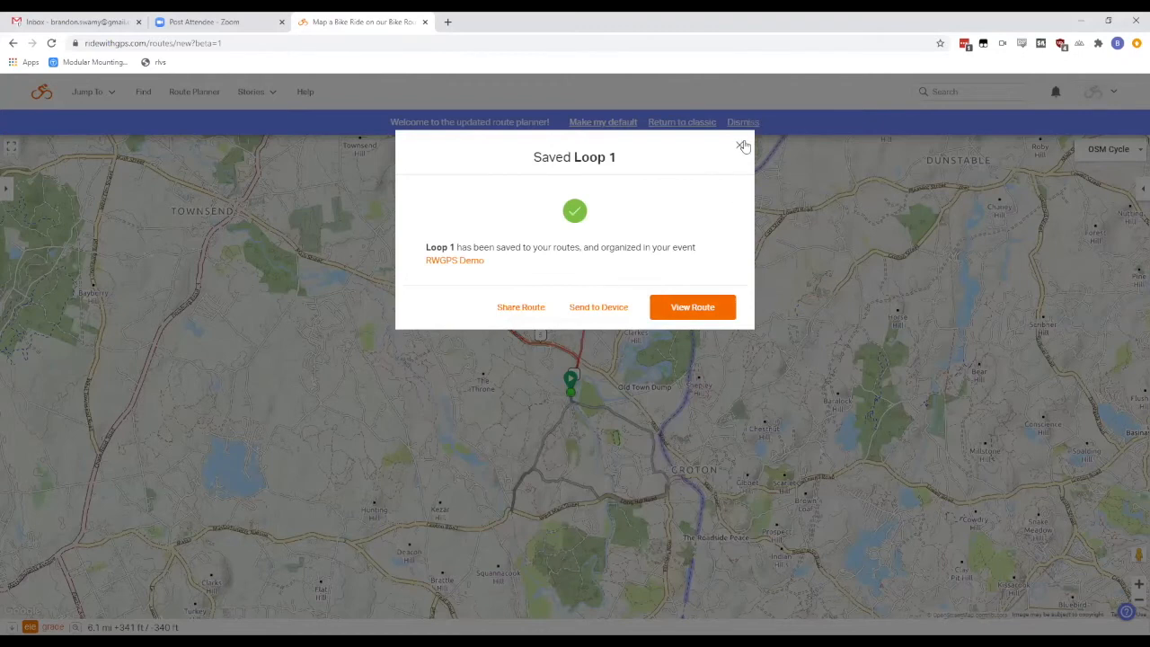
# Make Loop 2 the active route and save it over its existing version, organized in the RWGPS Demo event.
pyautogui.click(14, 252)
pyautogui.click(16, 250)
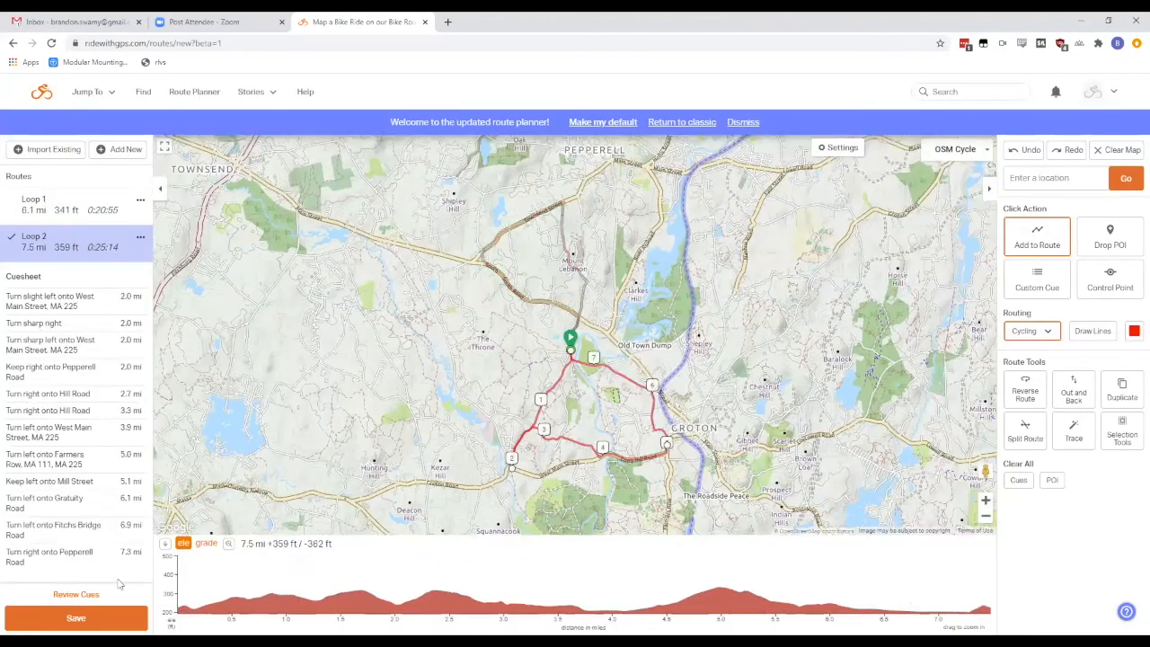
pyautogui.click(101, 617)
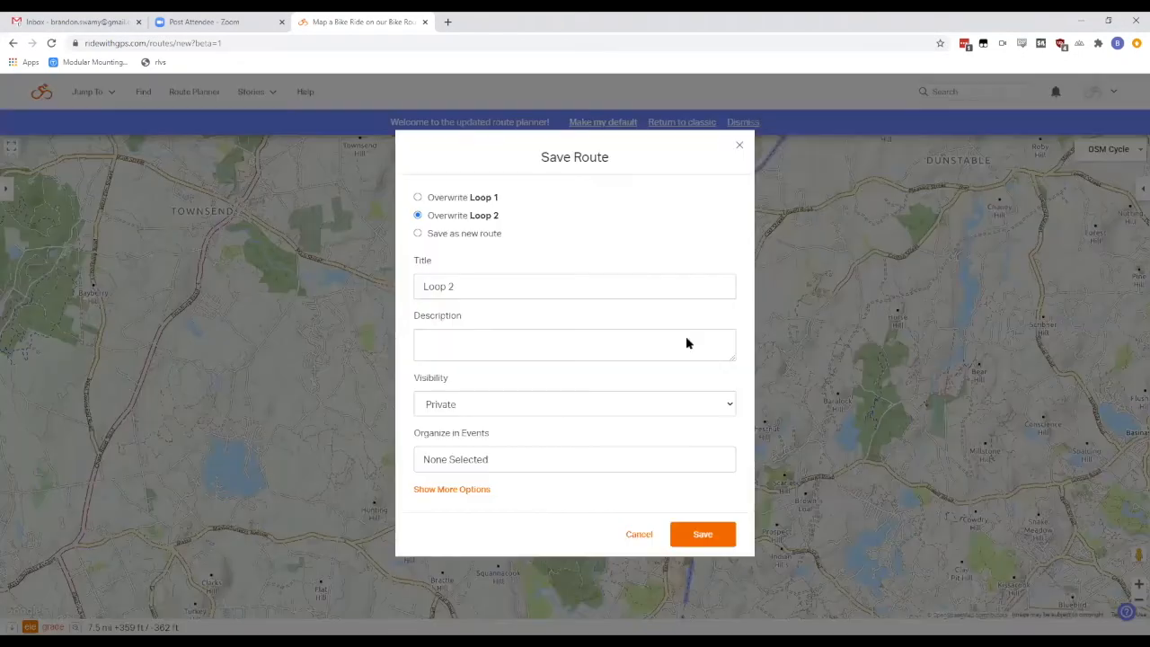
pyautogui.click(518, 461)
pyautogui.click(468, 373)
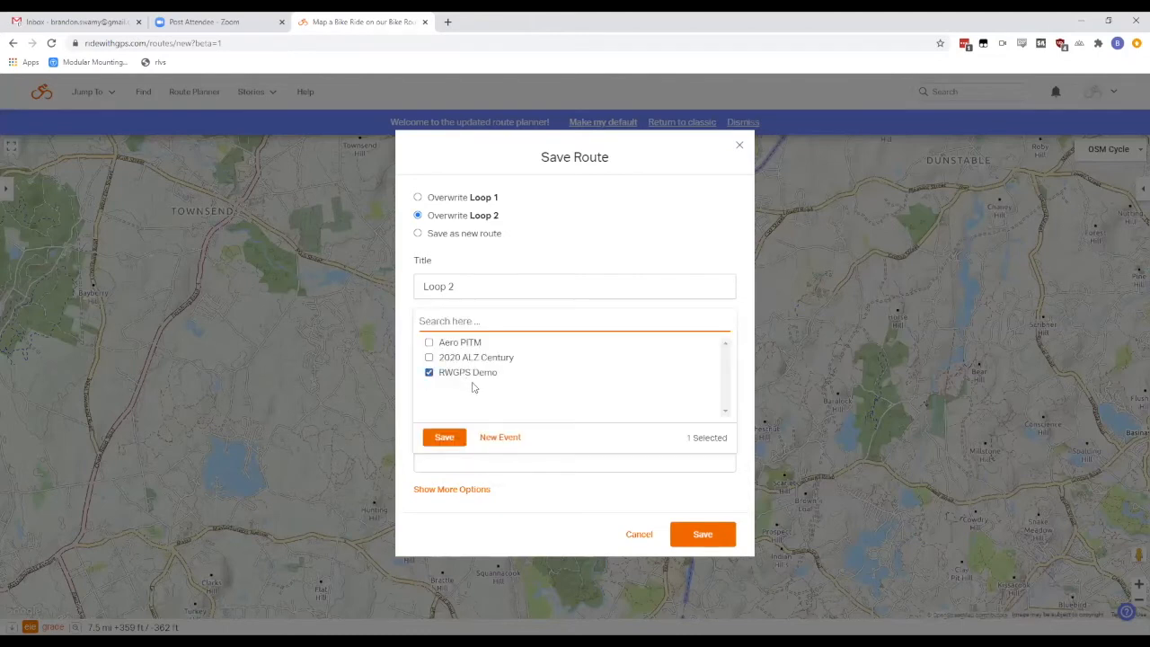
pyautogui.click(706, 537)
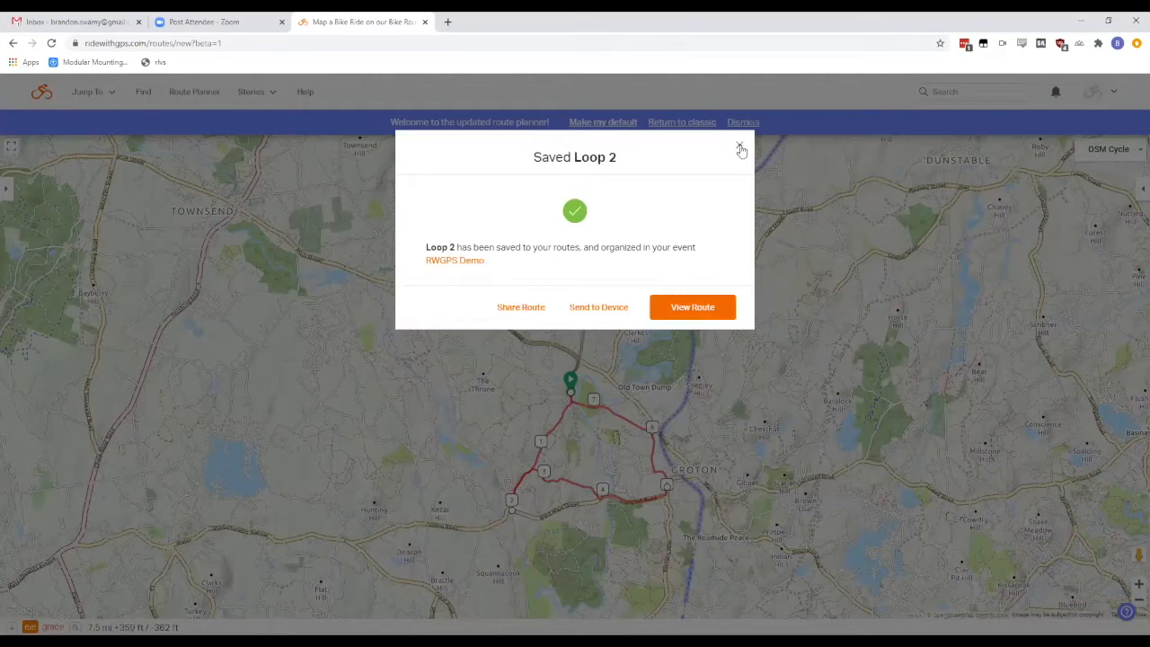
pyautogui.click(191, 129)
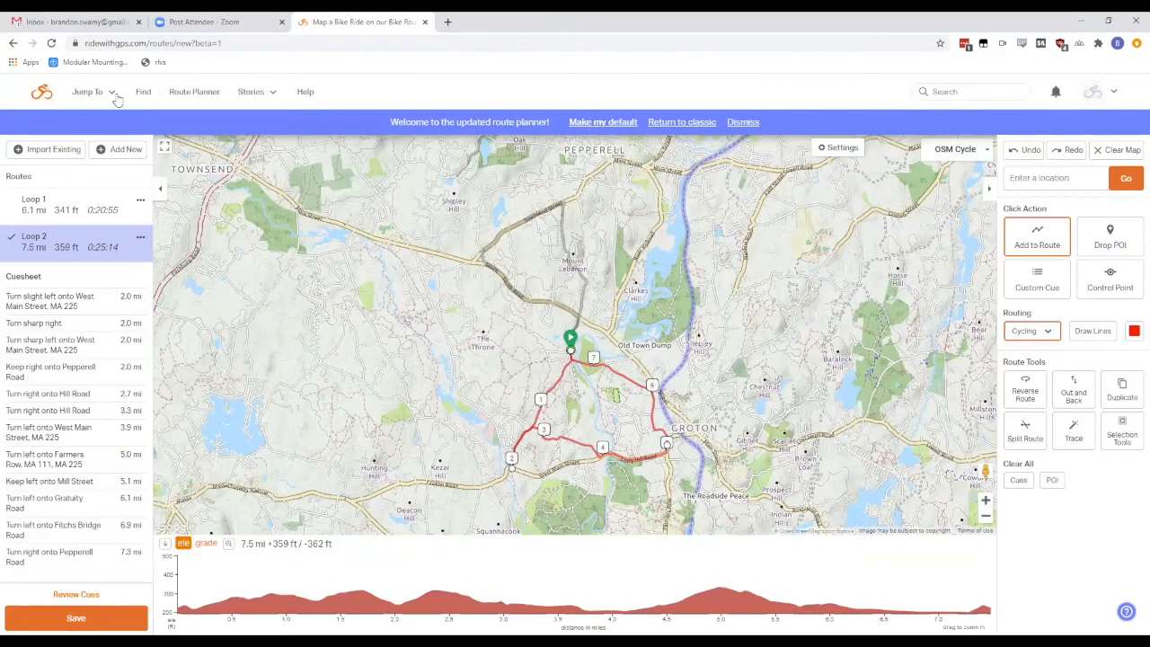
# Go to the calendar and open the RWGPS Demo event from the events list.
pyautogui.click(111, 93)
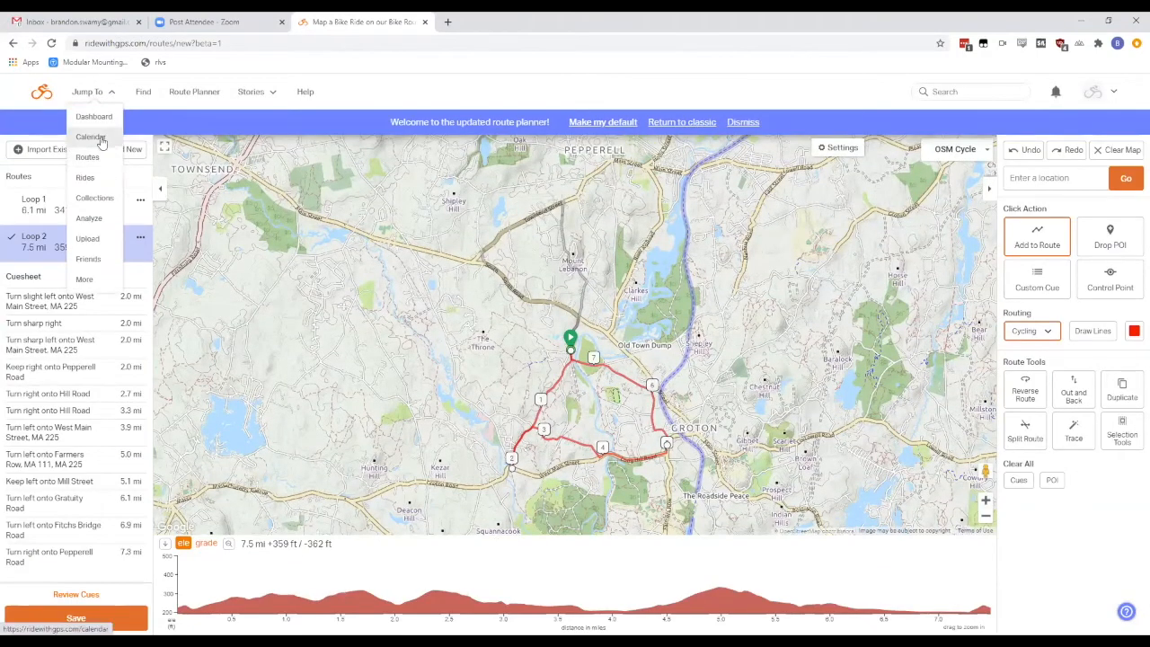
pyautogui.click(100, 144)
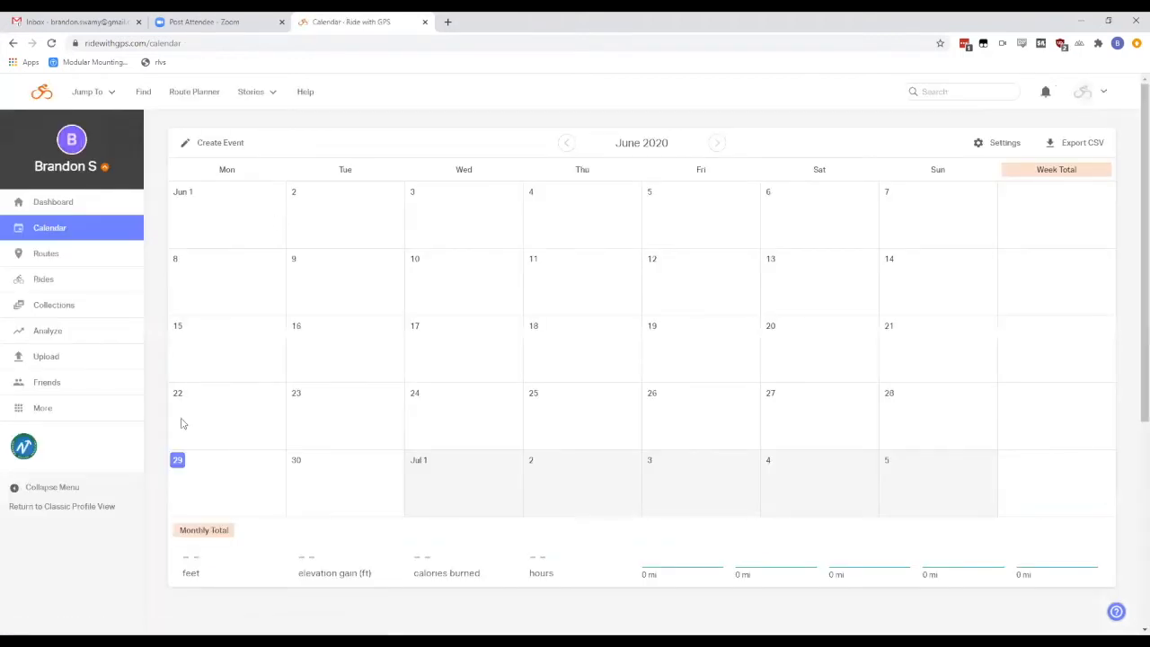
pyautogui.scroll(-10, 163, 459)
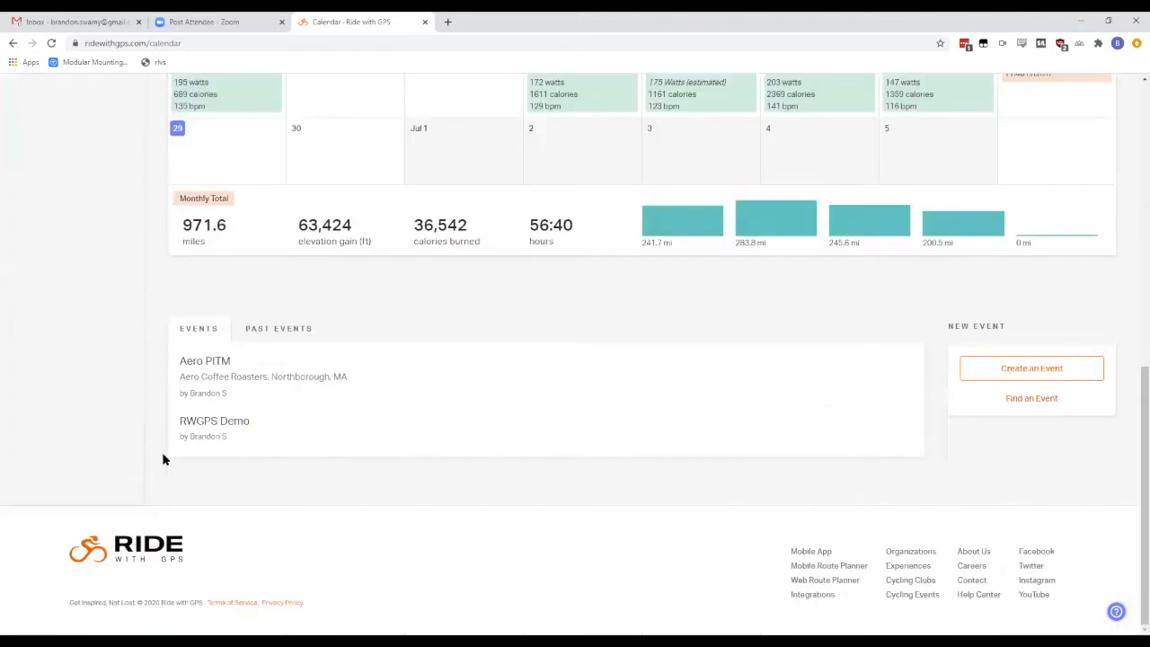
pyautogui.click(219, 425)
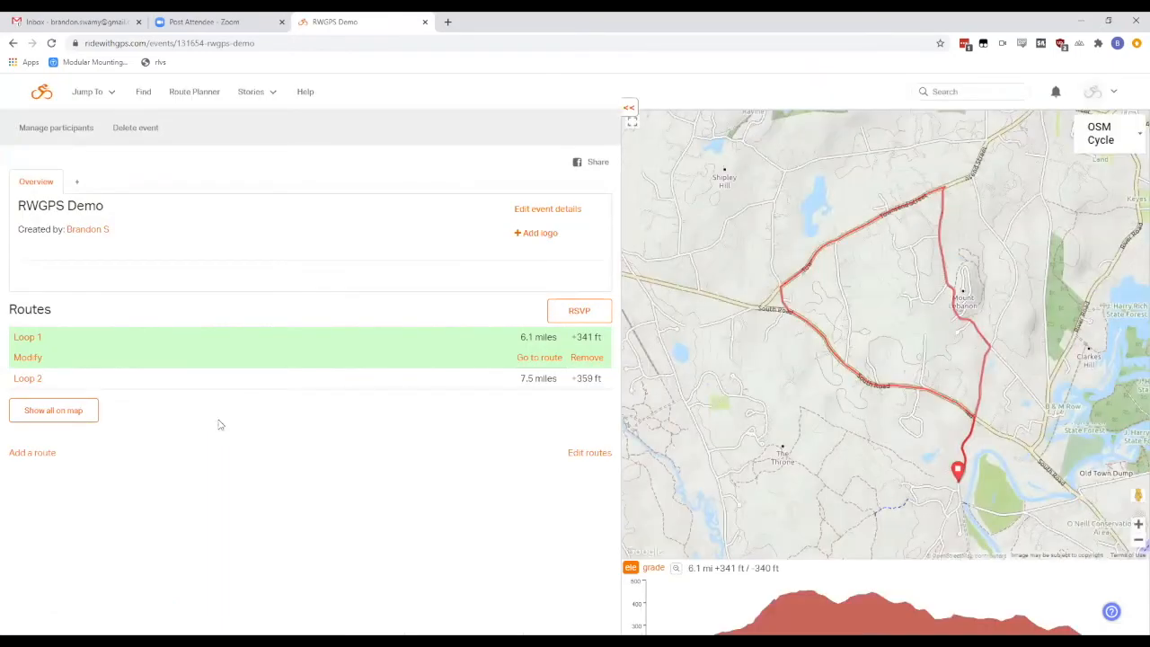
# Preview Loop 2 and Loop 1 in the event, and show all its routes together on the map.
pyautogui.click(181, 384)
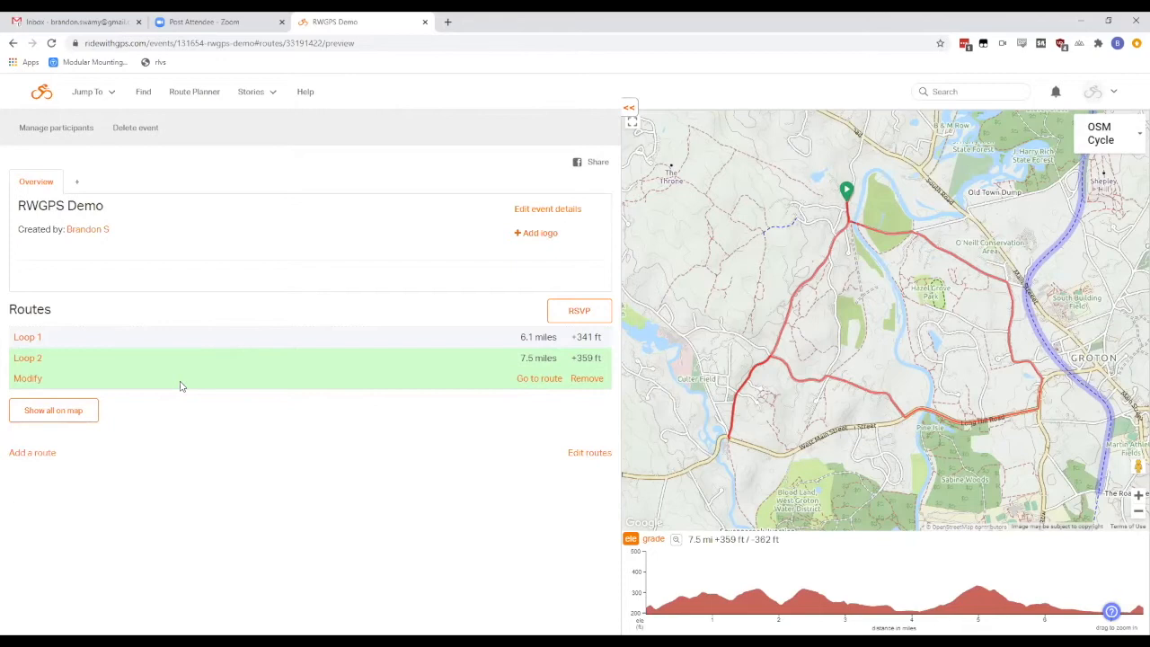
pyautogui.click(28, 338)
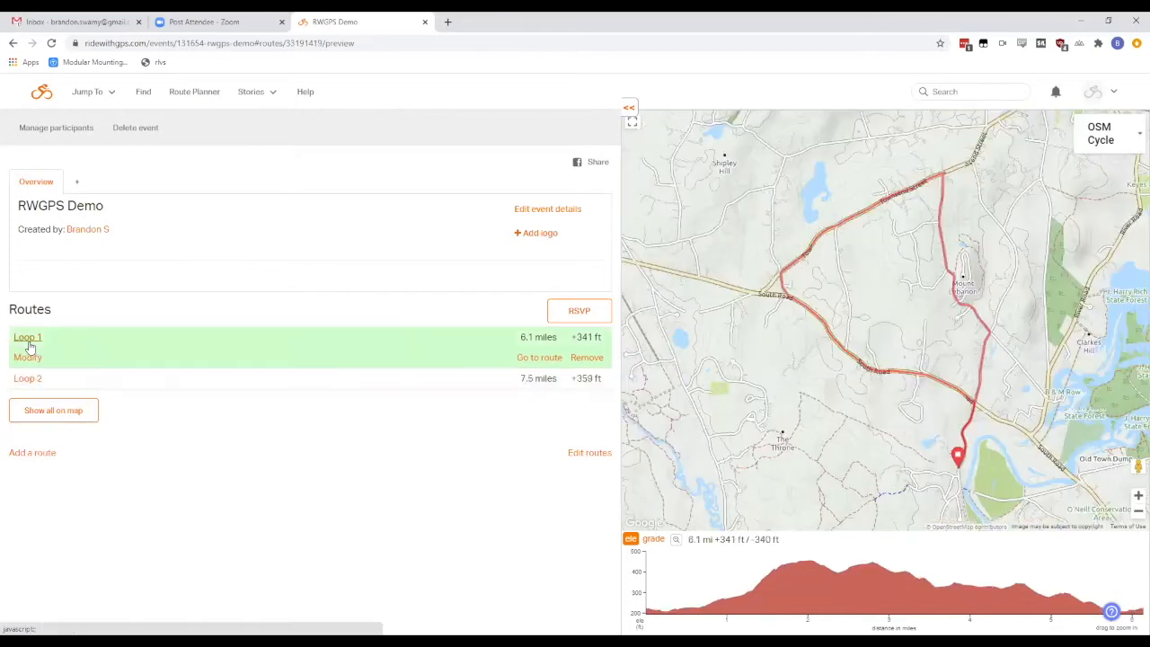
pyautogui.click(76, 414)
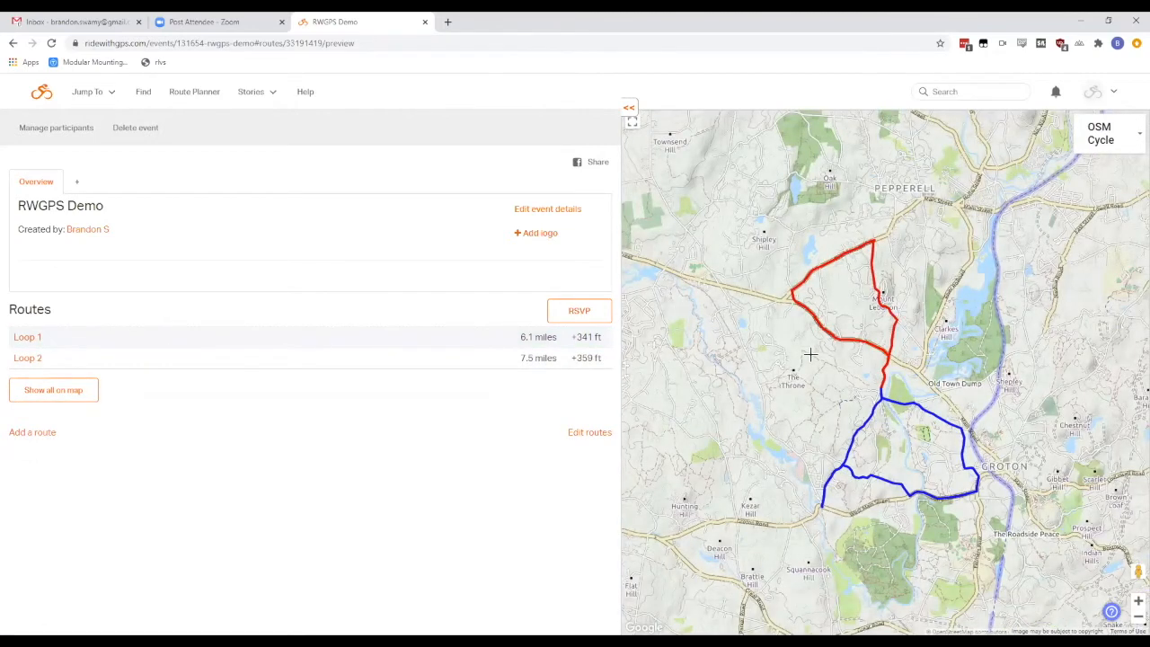
# Open the event's routes for editing and join Loop 2 to Loop 1 at their shared start point.
pyautogui.click(585, 439)
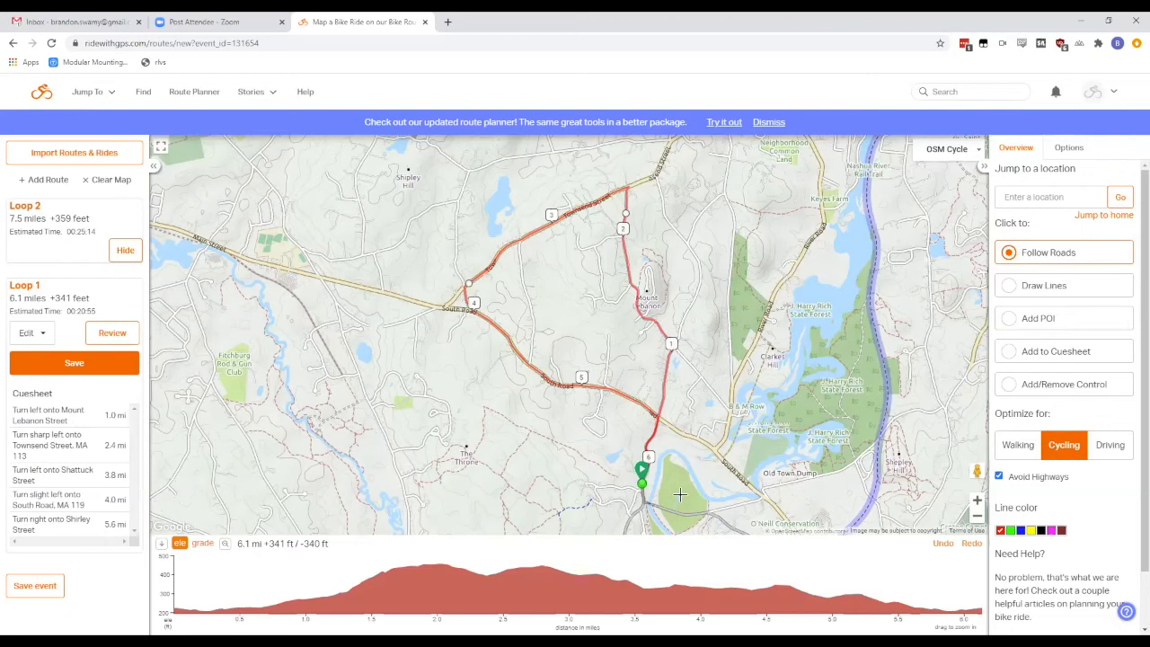
pyautogui.scroll(3, 680, 494)
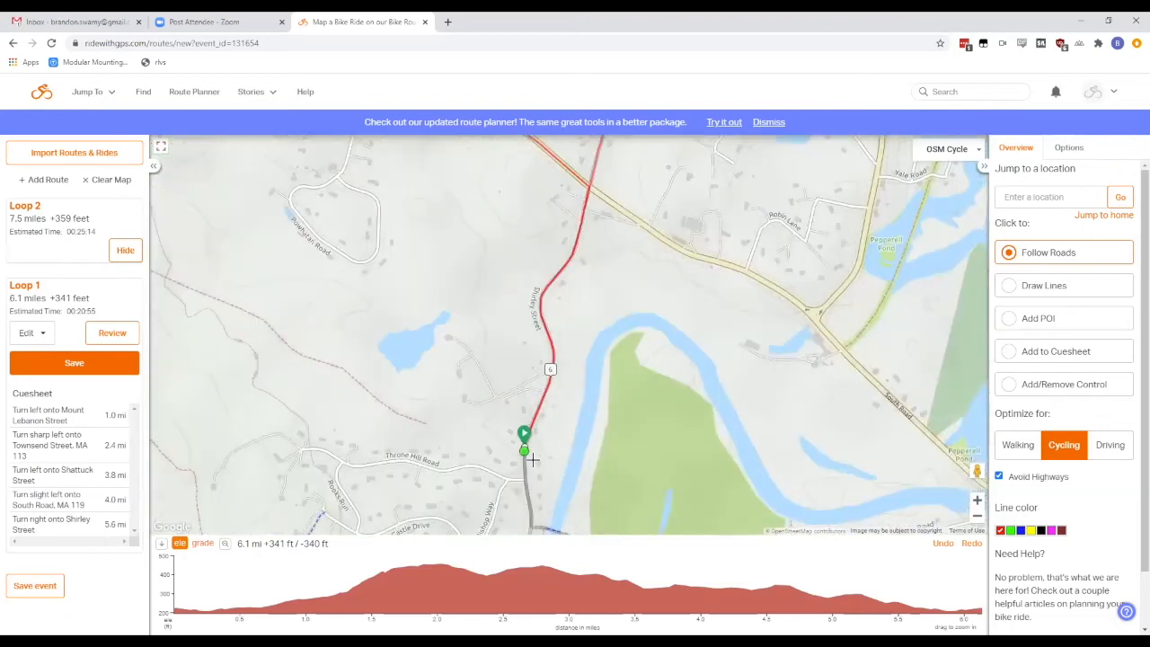
pyautogui.click(526, 455)
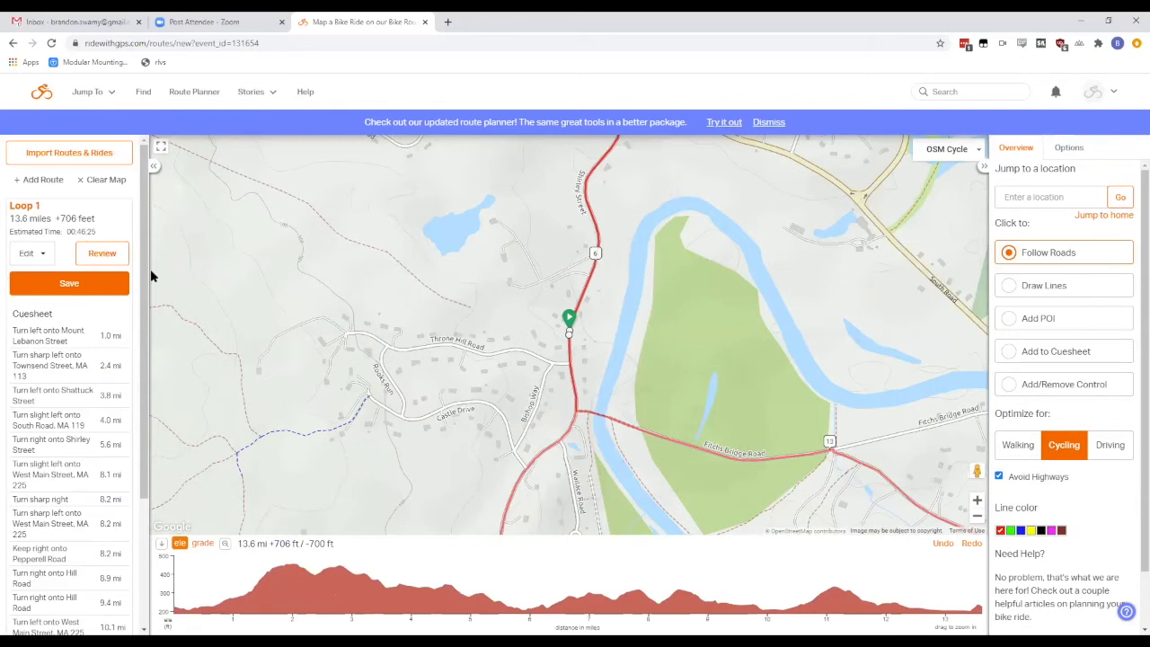
pyautogui.scroll(-2, 468, 316)
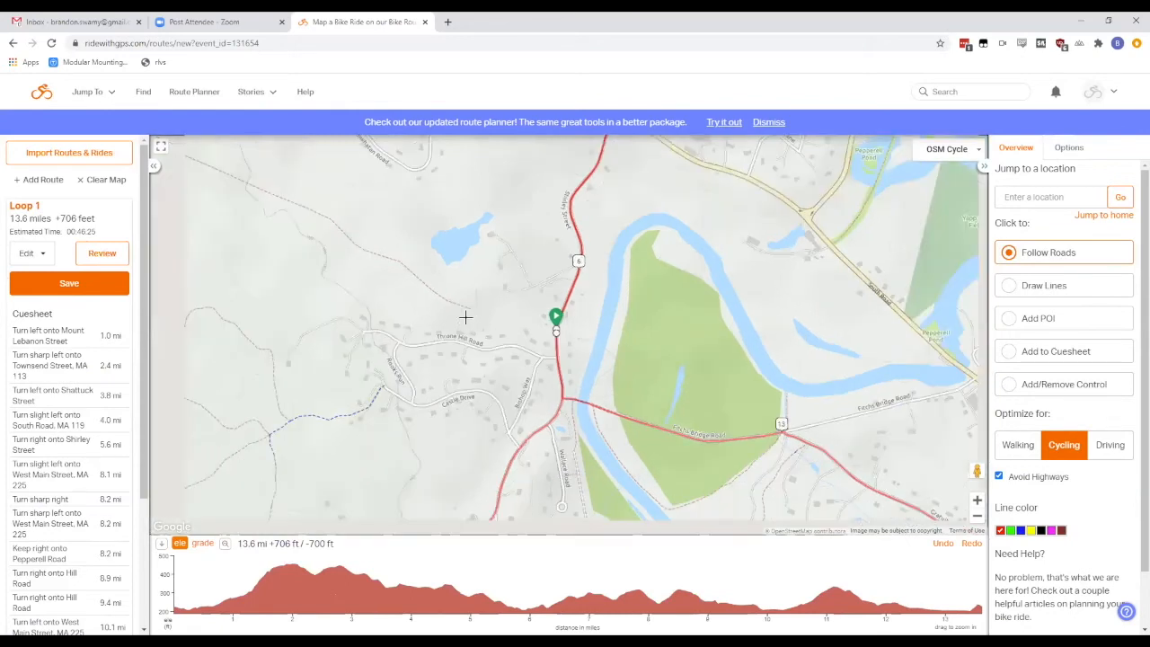
# Change the first cue's note from Mount Lebanon Street to read "Turn left onto My Road" and save the cue.
pyautogui.click(68, 345)
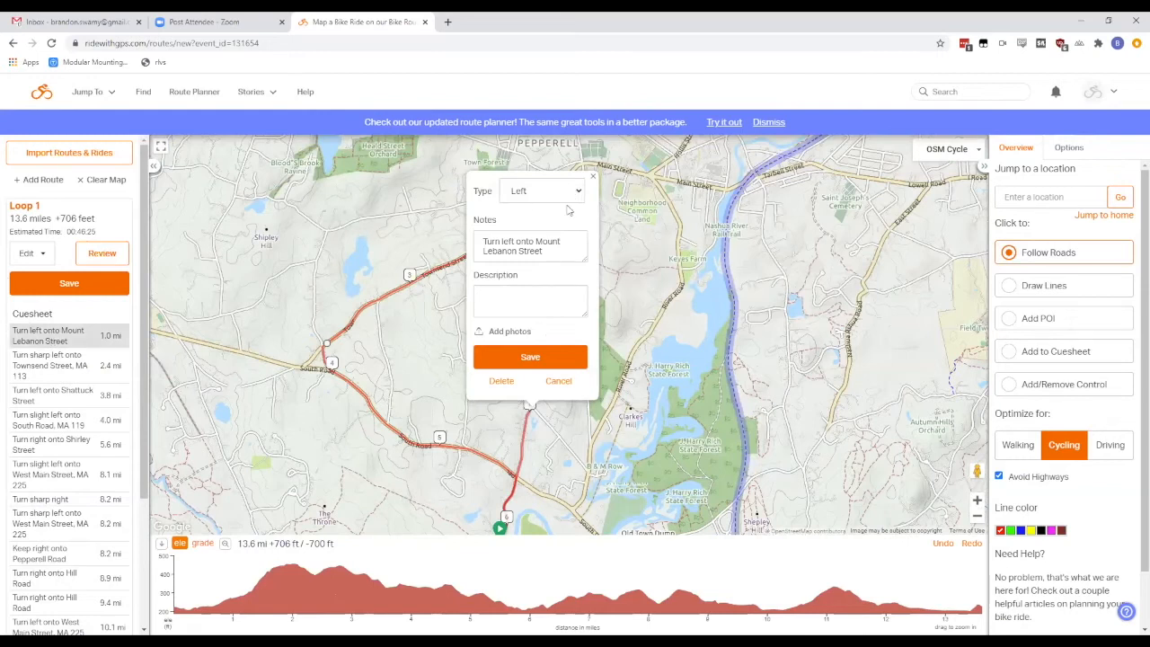
pyautogui.click(541, 251)
pyautogui.moveTo(542, 251); pyautogui.dragTo(477, 232)
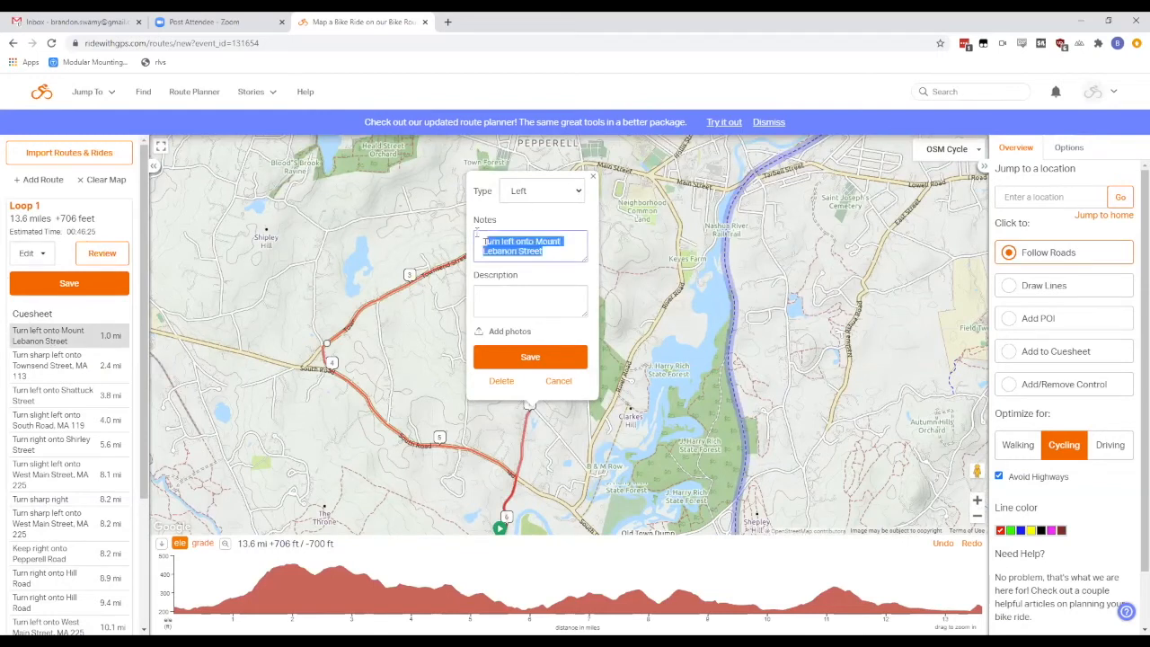
pyautogui.click(477, 232)
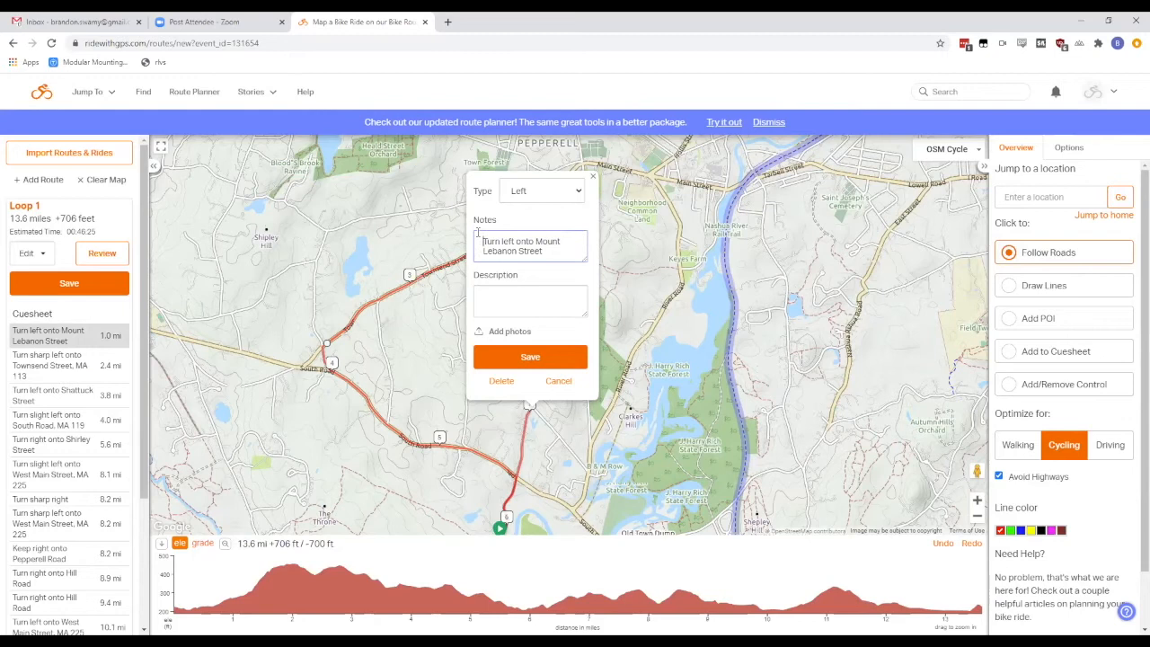
pyautogui.moveTo(544, 252); pyautogui.dragTo(536, 241)
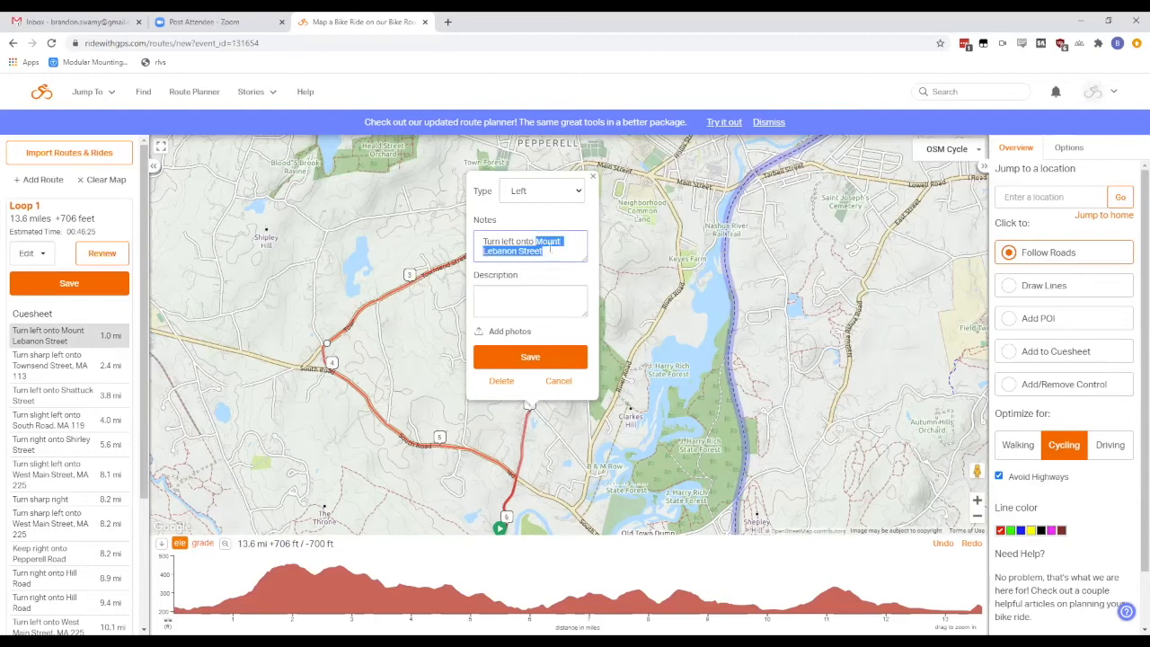
pyautogui.press('BackSpace')
pyautogui.write('My Road')
pyautogui.click(580, 374)
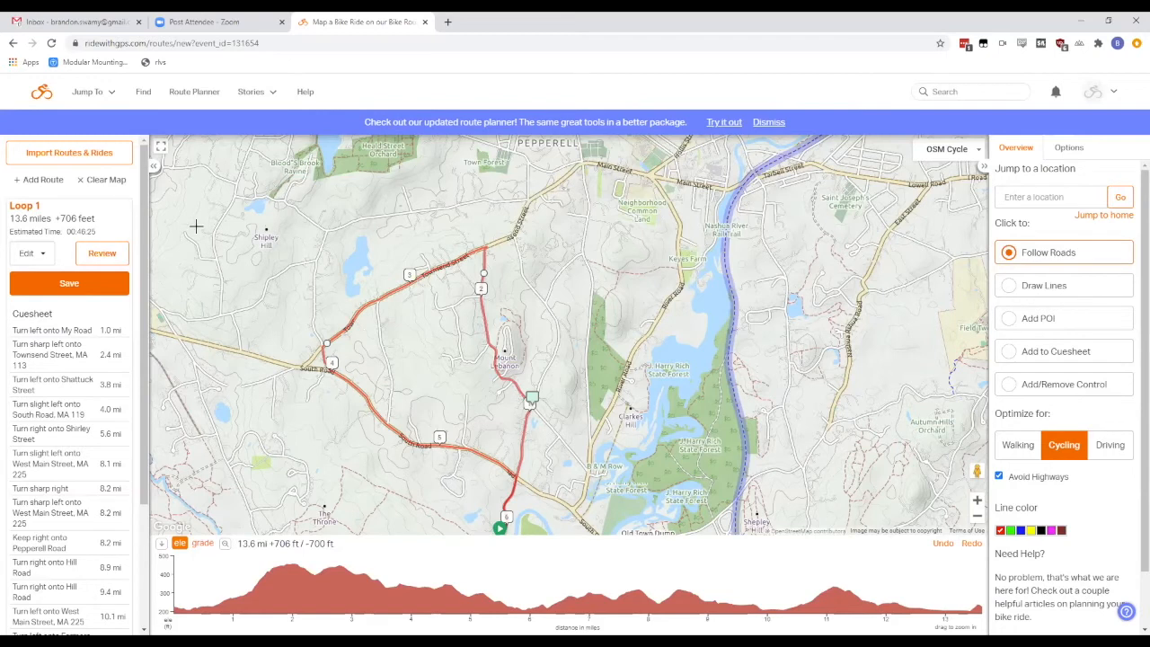
# Switch to the updated route planner and look through the available routing modes.
pyautogui.click(724, 123)
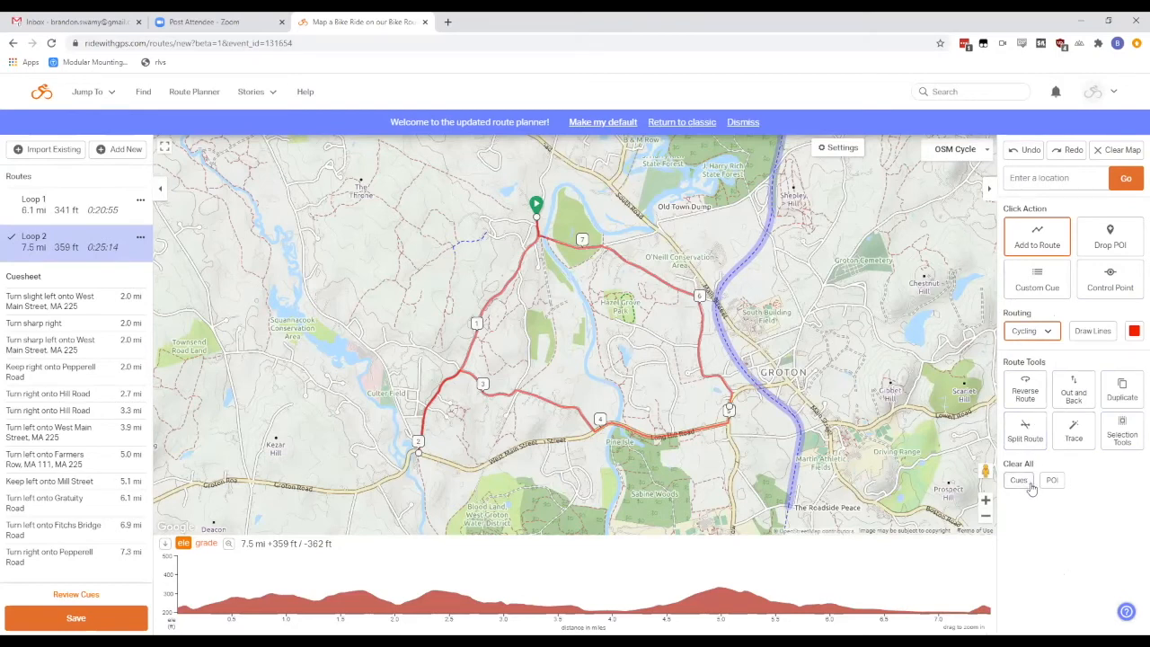
pyautogui.click(1047, 337)
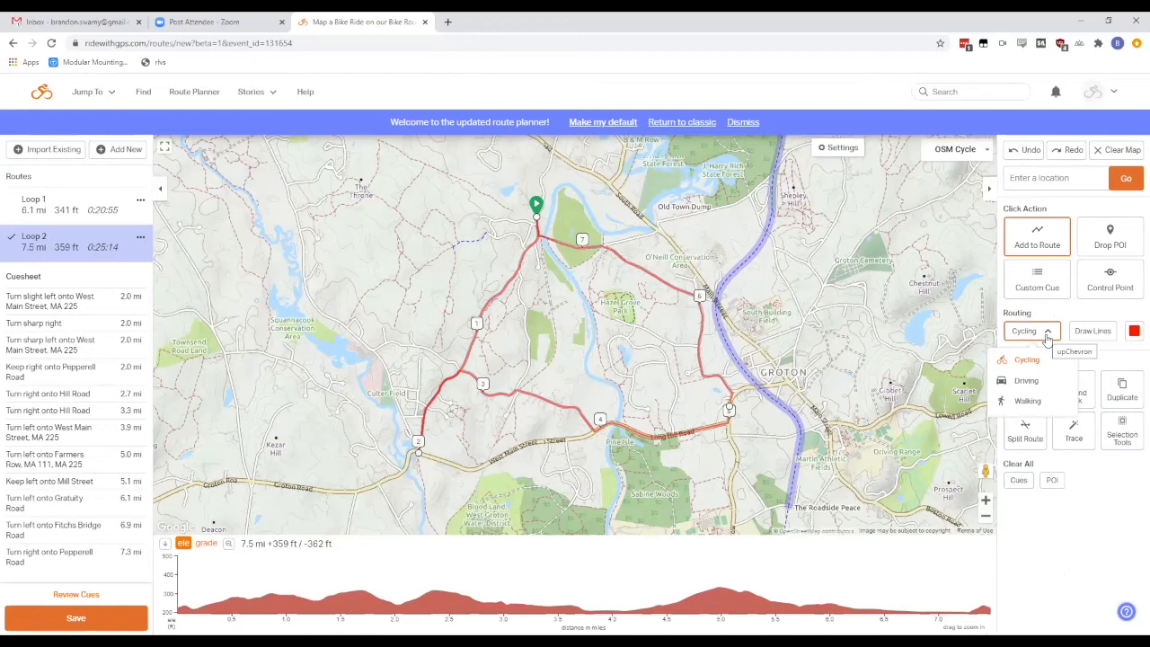
pyautogui.click(1129, 335)
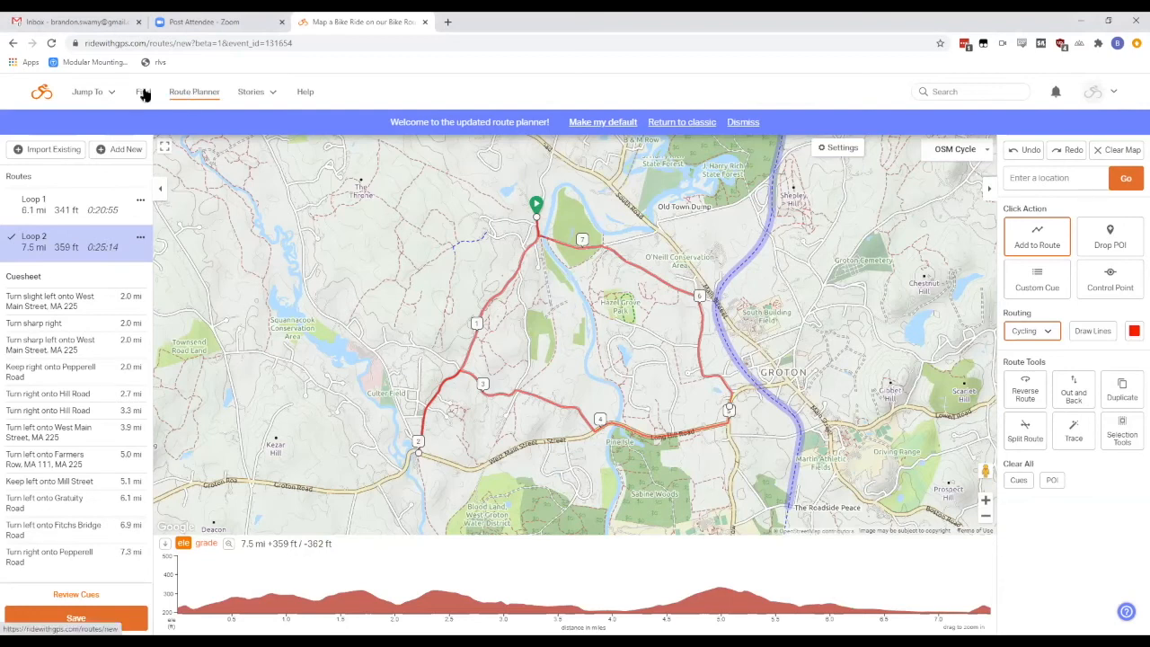
# Open the saved routes list and archive Loop 1 and Loop 2 together.
pyautogui.click(112, 92)
pyautogui.click(105, 157)
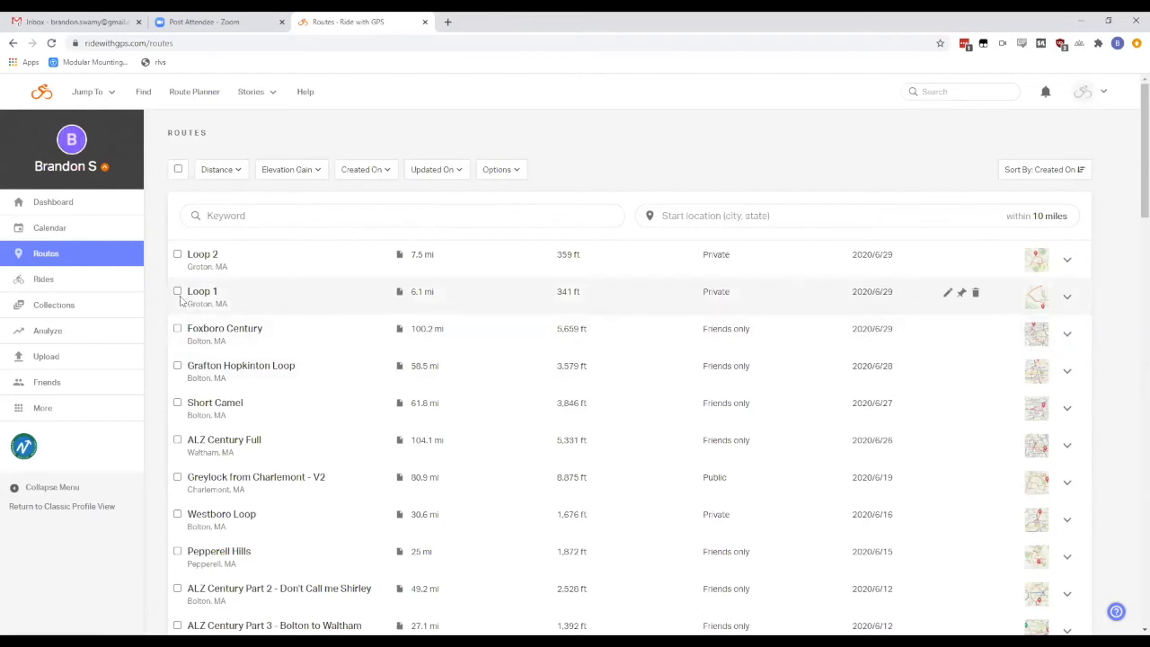
pyautogui.click(177, 291)
pyautogui.click(177, 256)
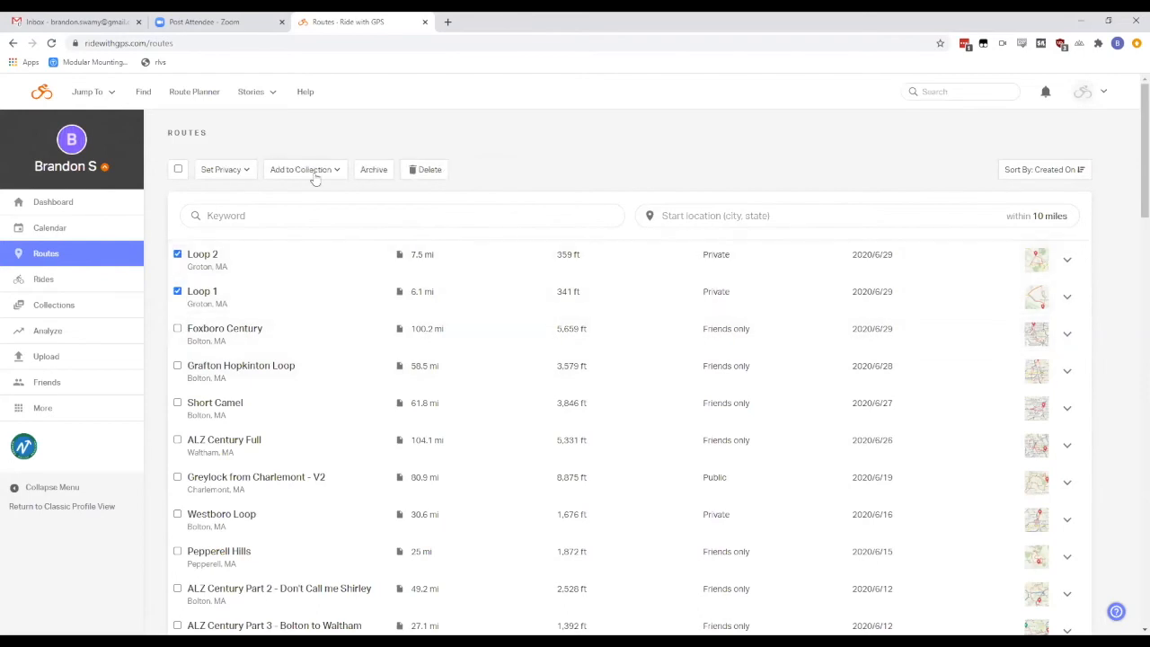
pyautogui.click(369, 170)
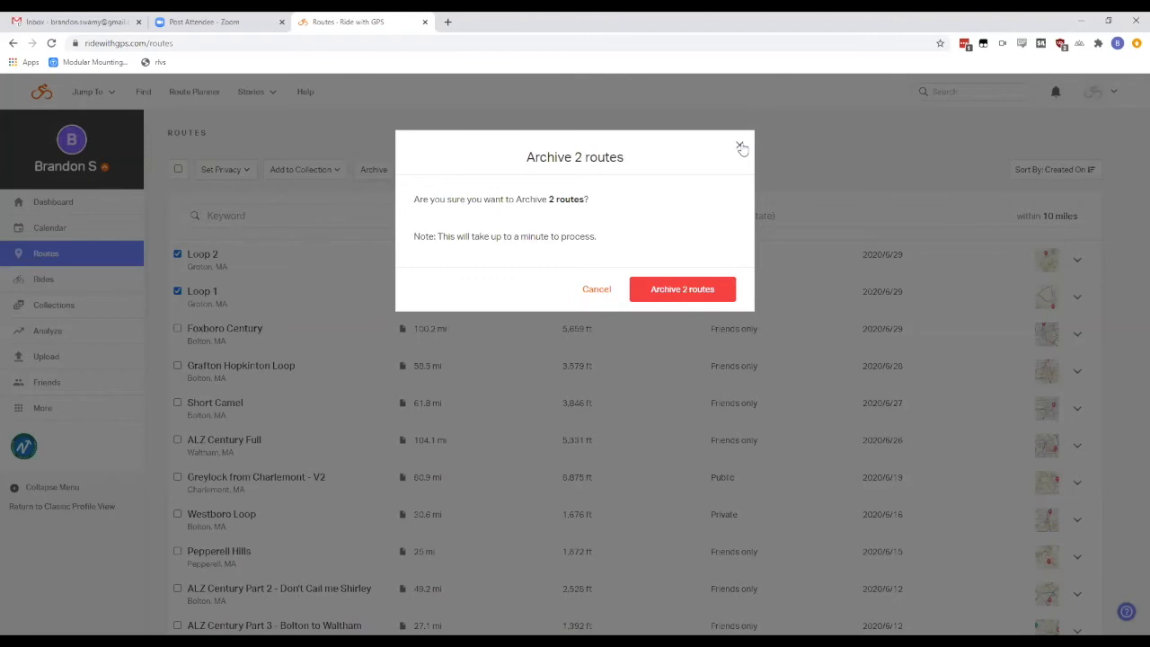
pyautogui.click(690, 296)
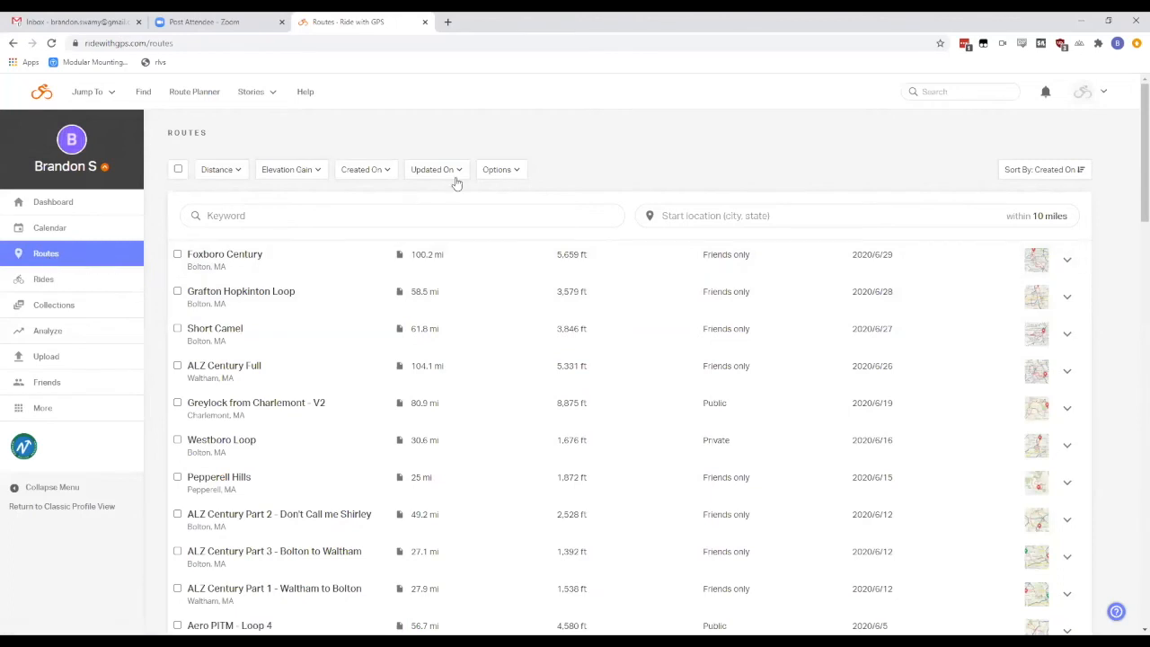
# Filter the saved routes list to show only archived routes and remove the filter again.
pyautogui.click(510, 171)
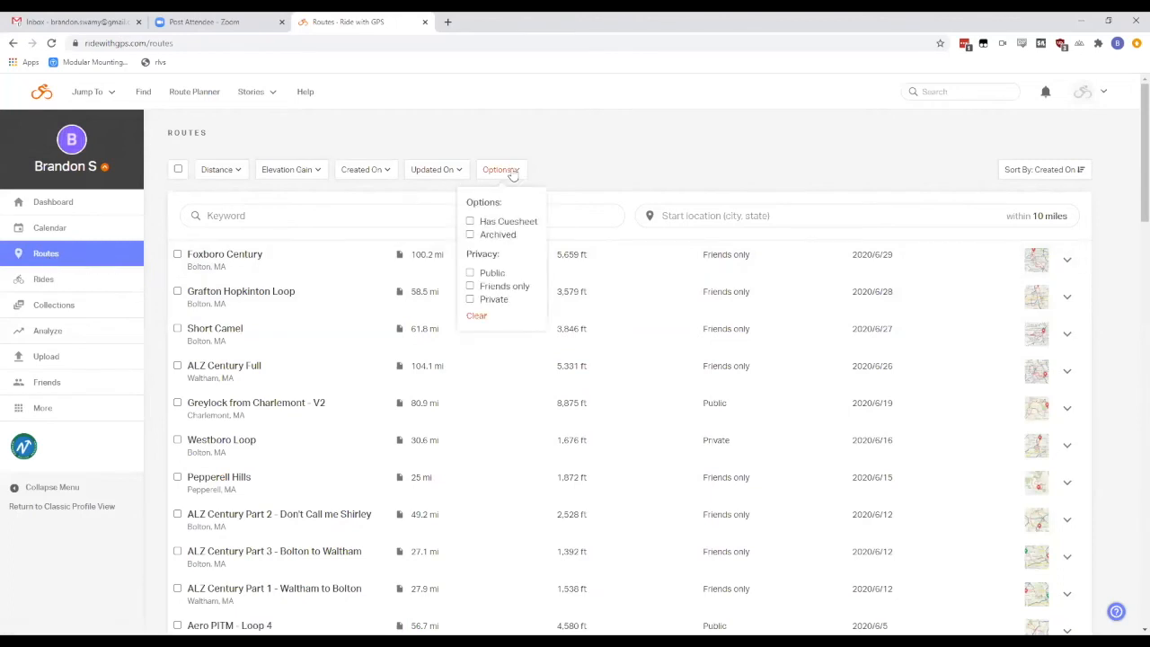
pyautogui.click(504, 236)
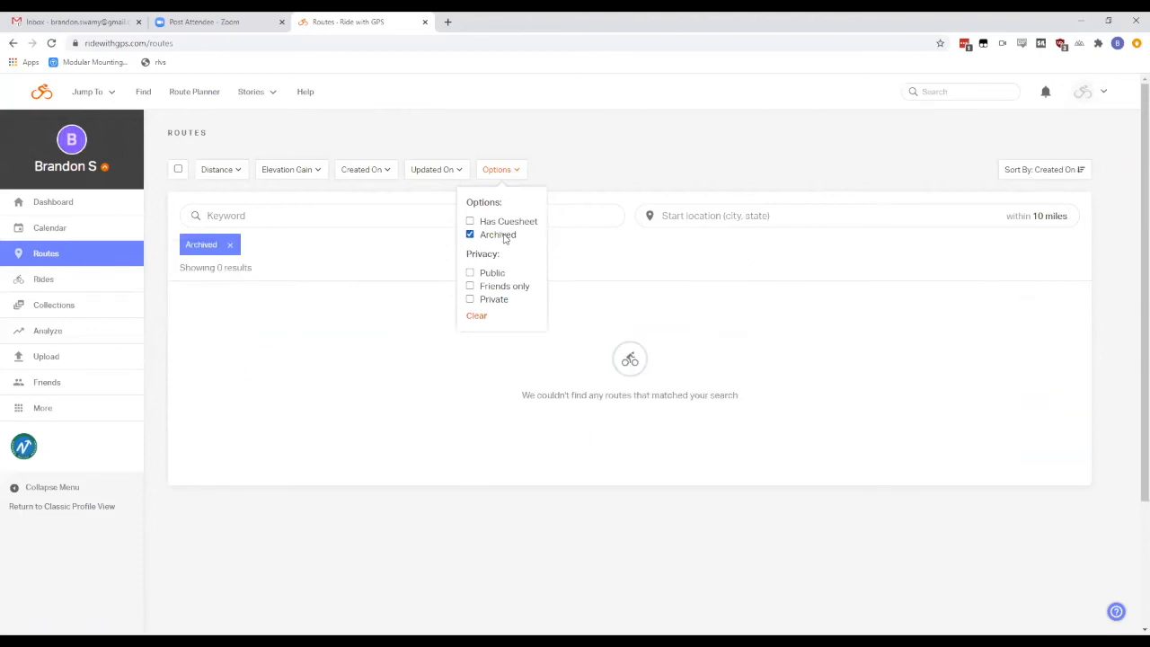
pyautogui.moveTo(504, 238); pyautogui.dragTo(500, 239)
pyautogui.click(499, 236)
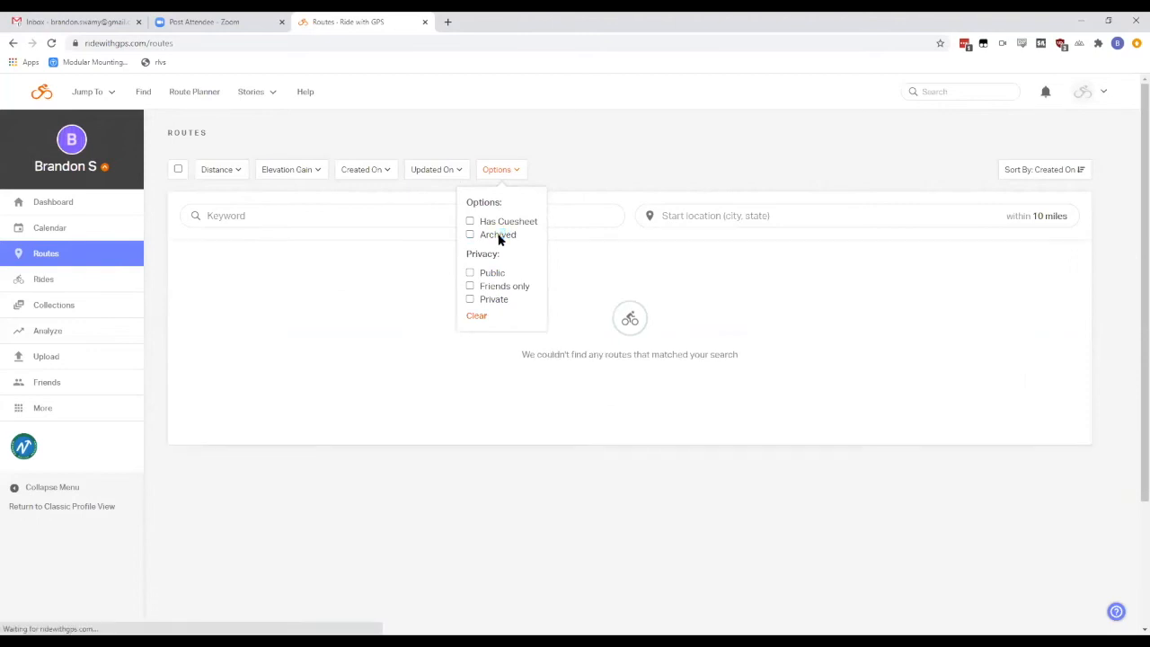
pyautogui.click(576, 169)
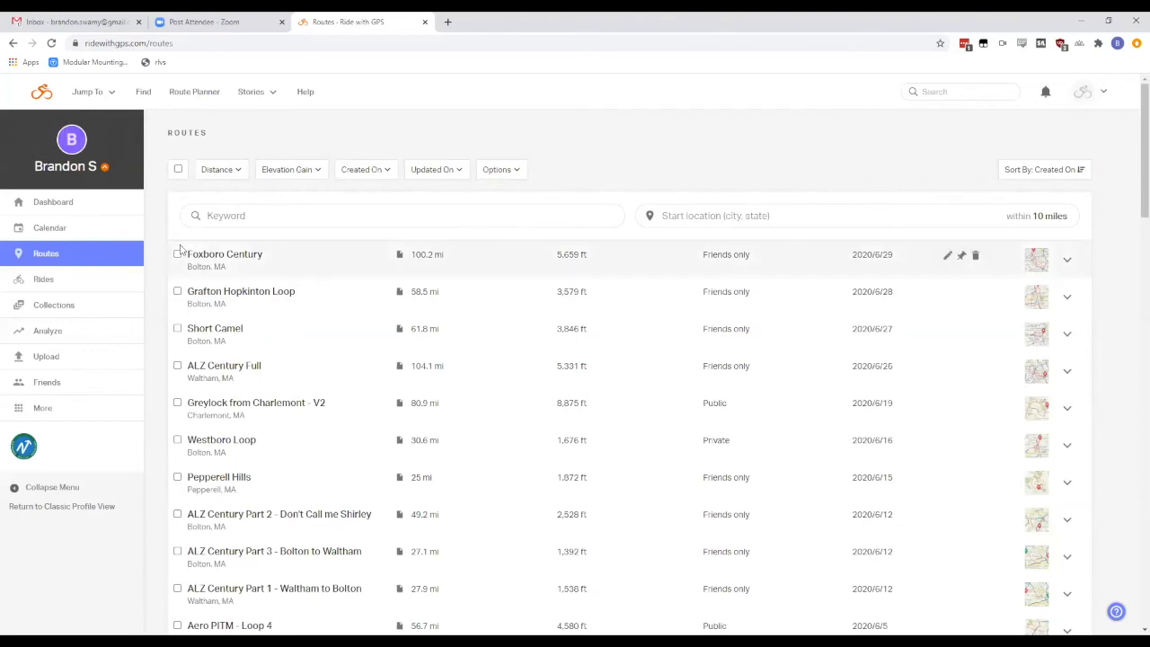
# Open the Aero Rides collection and review its map and list of routes.
pyautogui.click(49, 306)
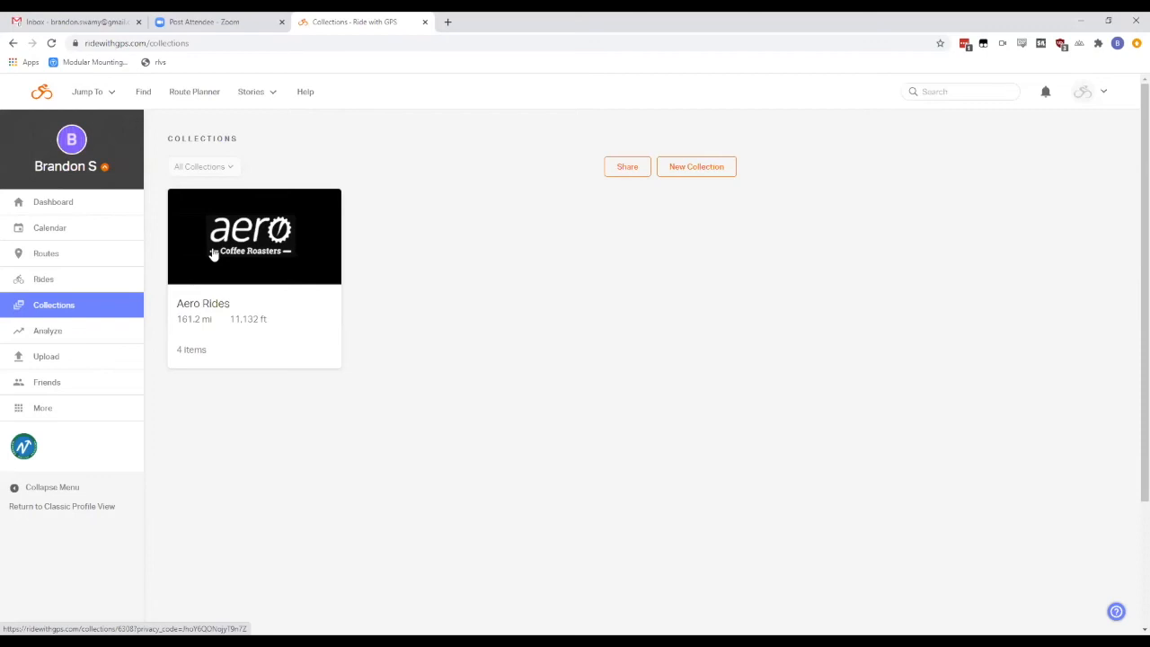
pyautogui.click(213, 255)
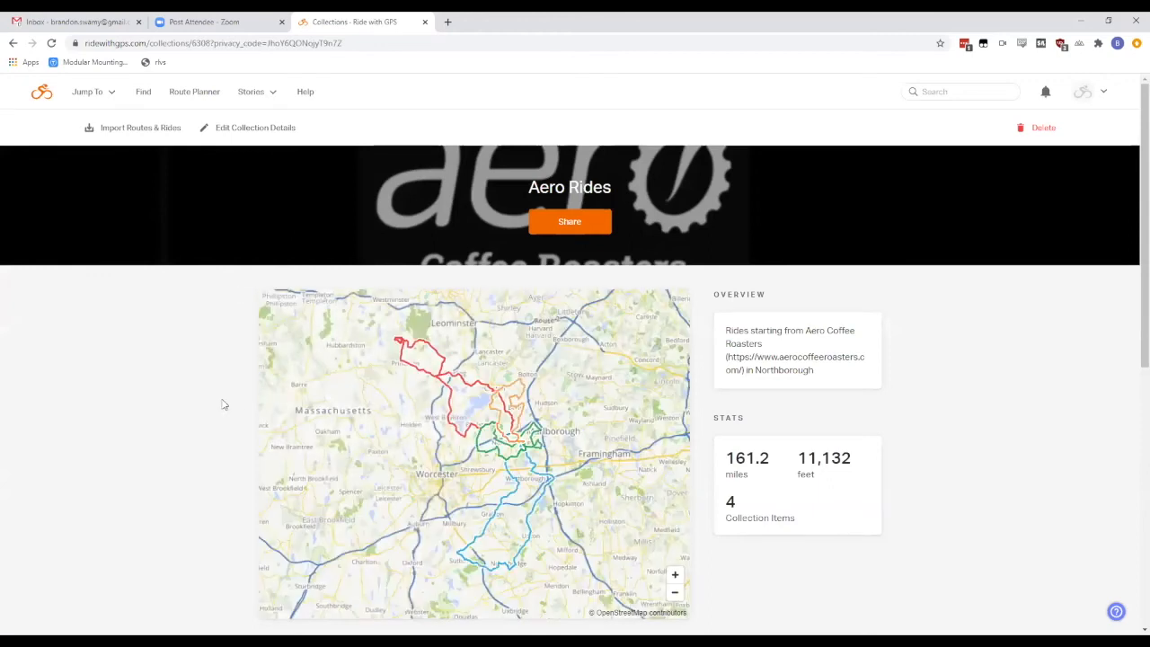
pyautogui.scroll(-1, 224, 405)
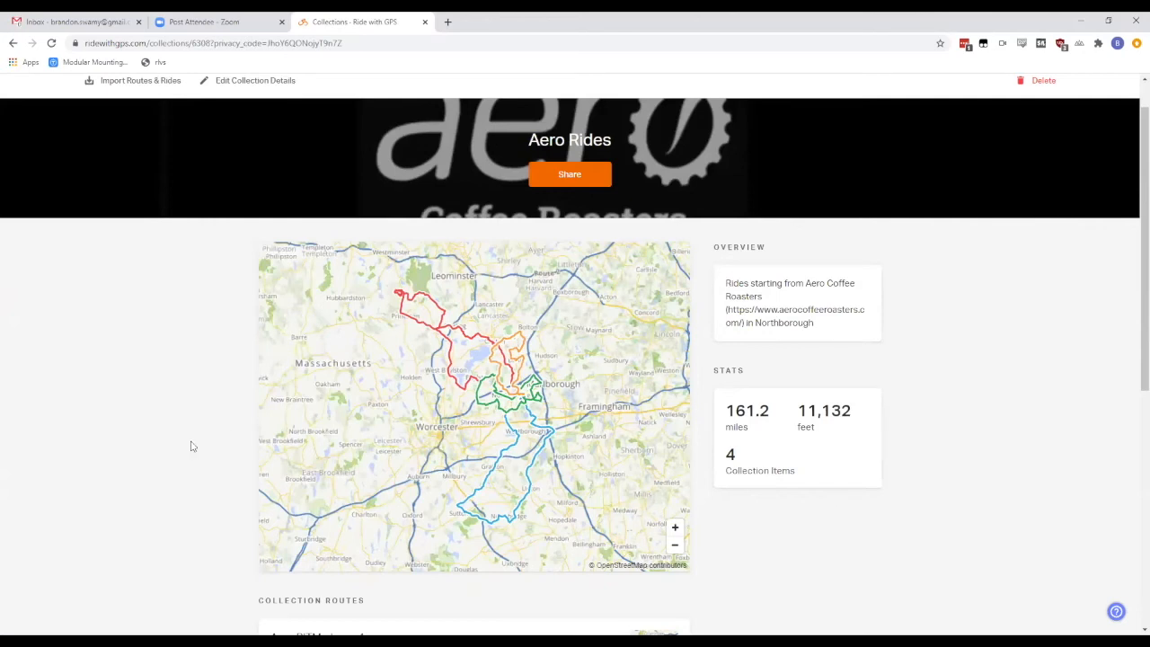
pyautogui.scroll(-5, 191, 447)
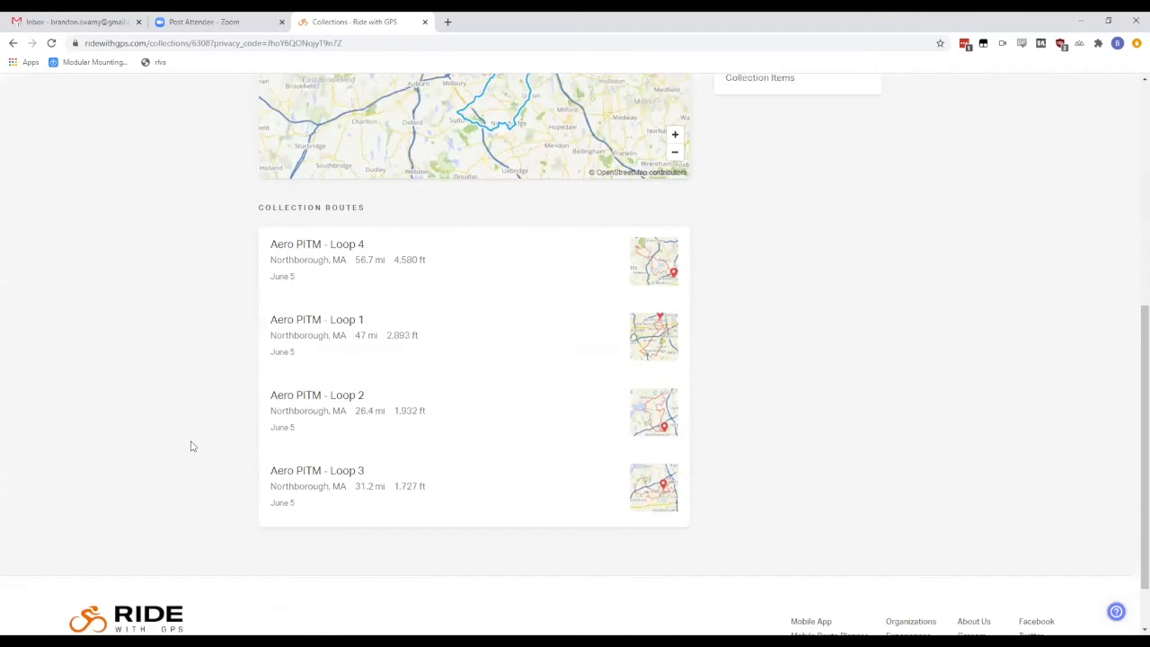
pyautogui.scroll(5, 191, 447)
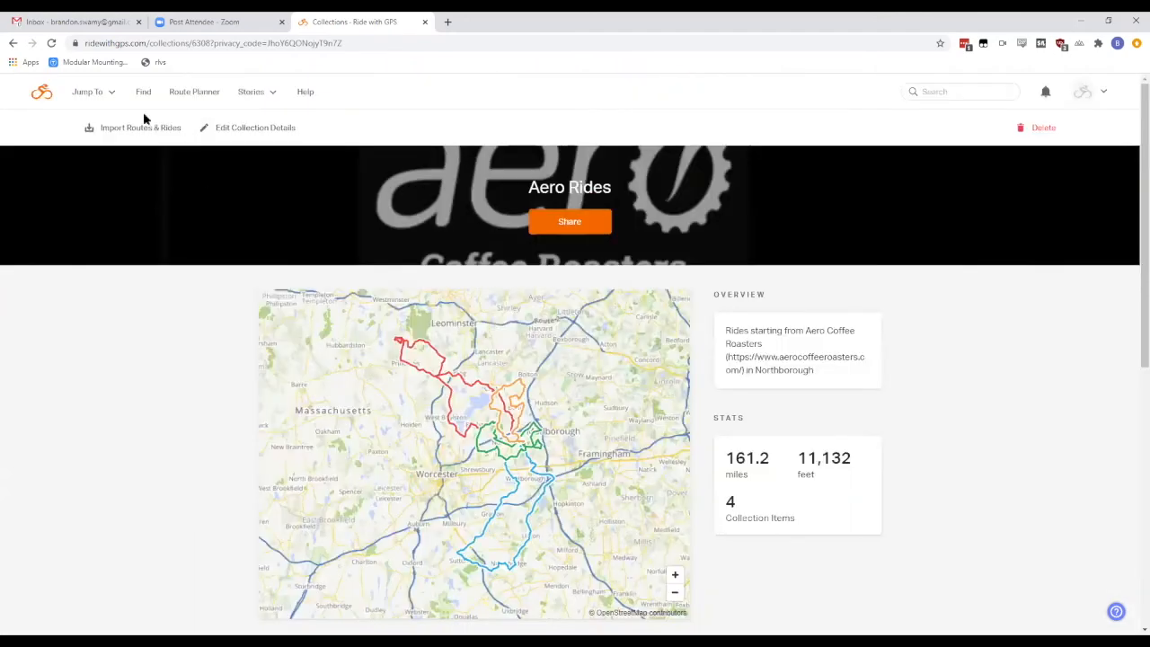
# Open the Foxboro Century route from the saved routes, start editing it and bring up its save dialog.
pyautogui.click(101, 92)
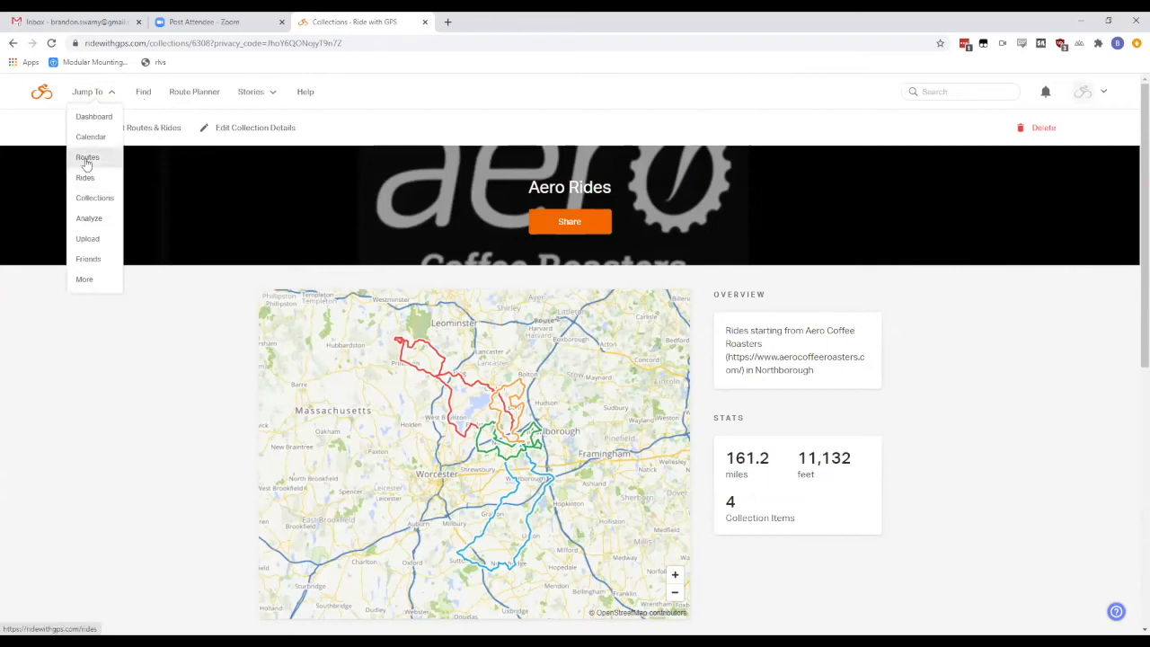
pyautogui.click(86, 159)
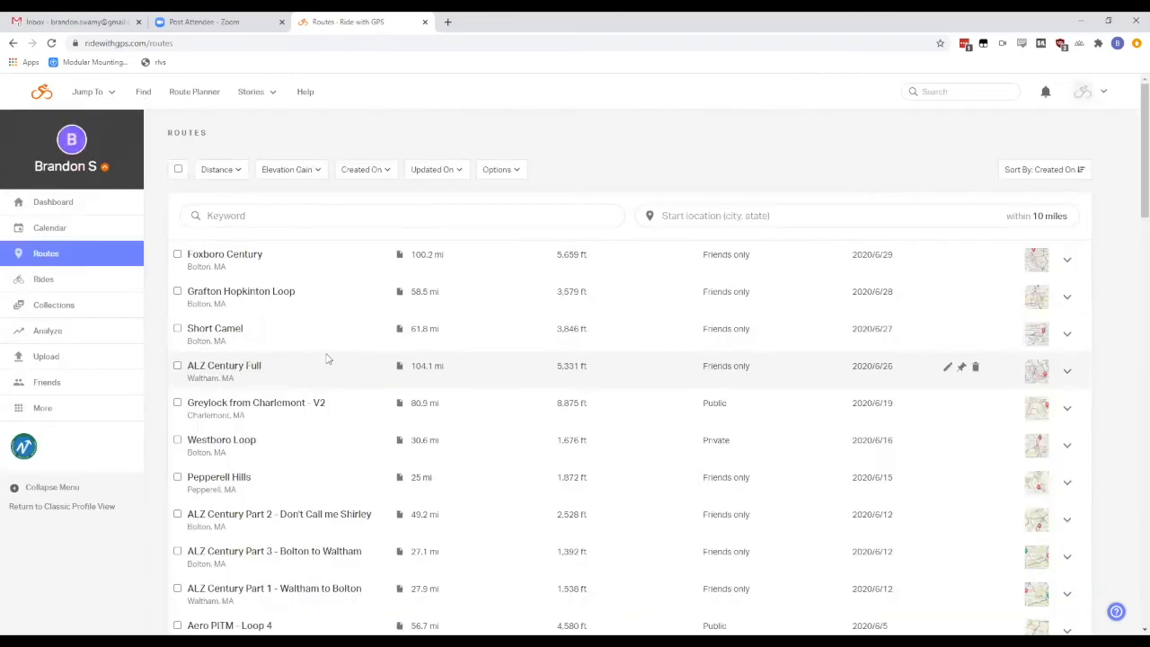
pyautogui.click(214, 260)
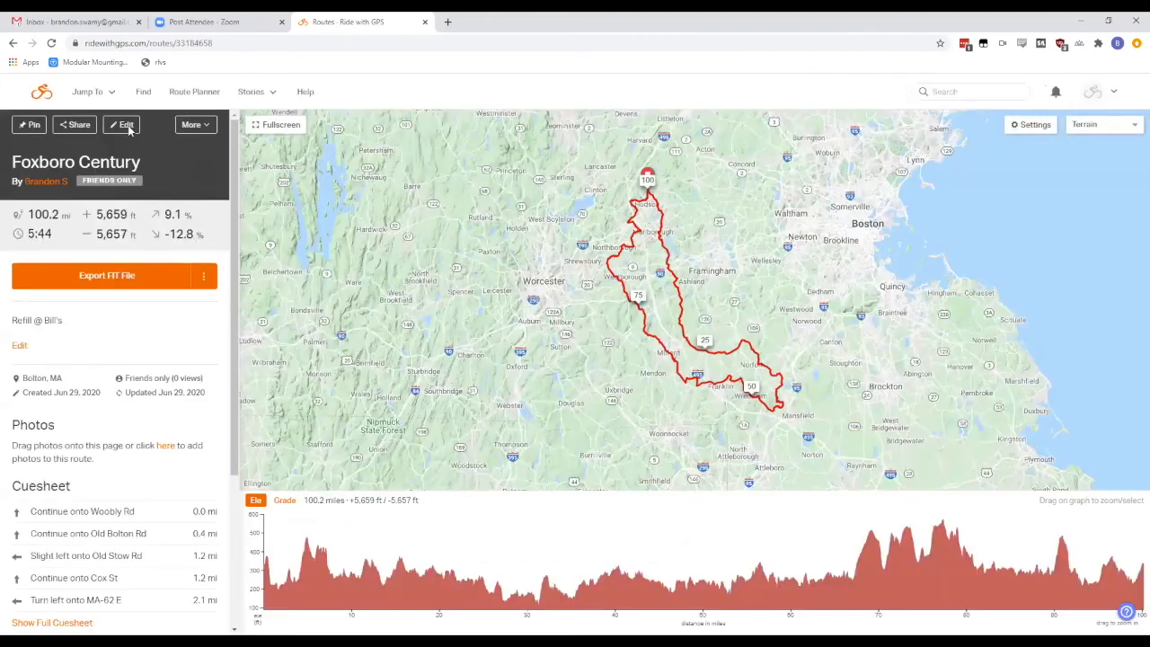
pyautogui.click(125, 125)
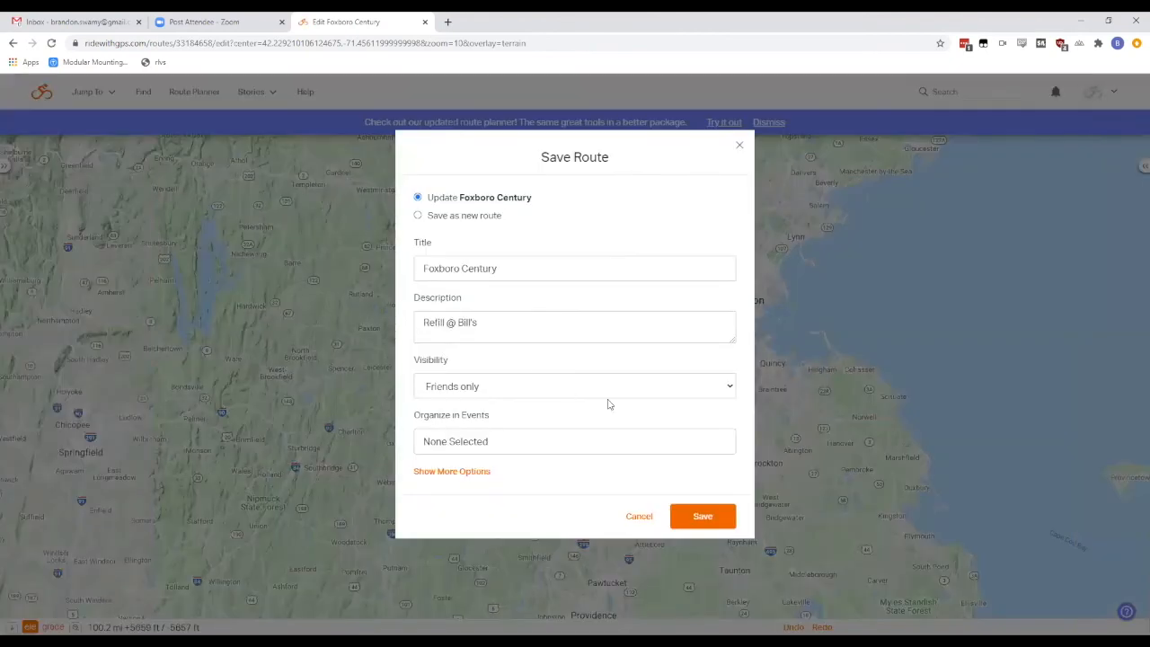
# Expand the additional save options for Foxboro Century, review the available fields, and cancel without saving.
pyautogui.click(470, 472)
pyautogui.scroll(-3, 468, 458)
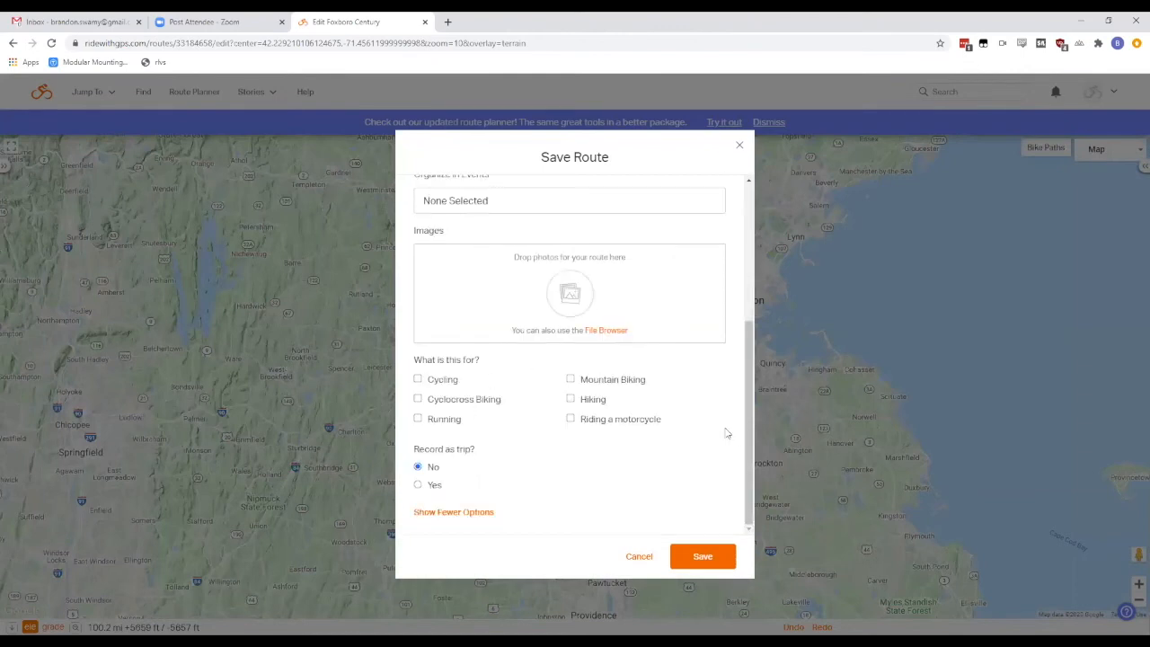
pyautogui.moveTo(743, 438); pyautogui.dragTo(732, 267)
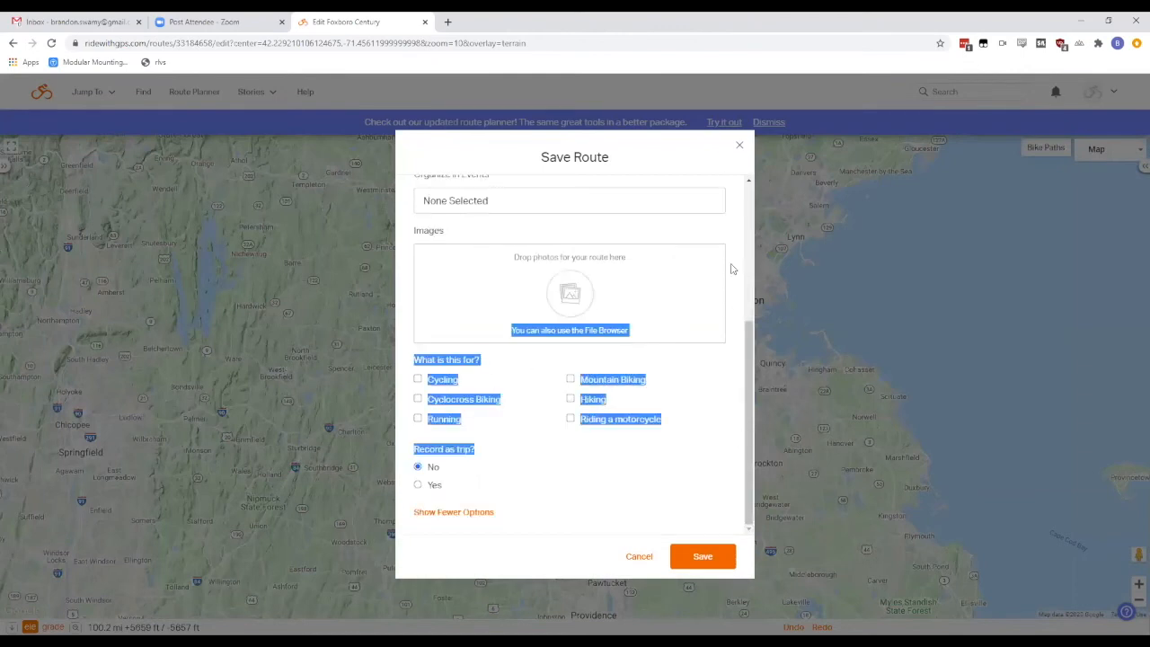
pyautogui.click(706, 209)
pyautogui.moveTo(750, 348); pyautogui.dragTo(750, 214)
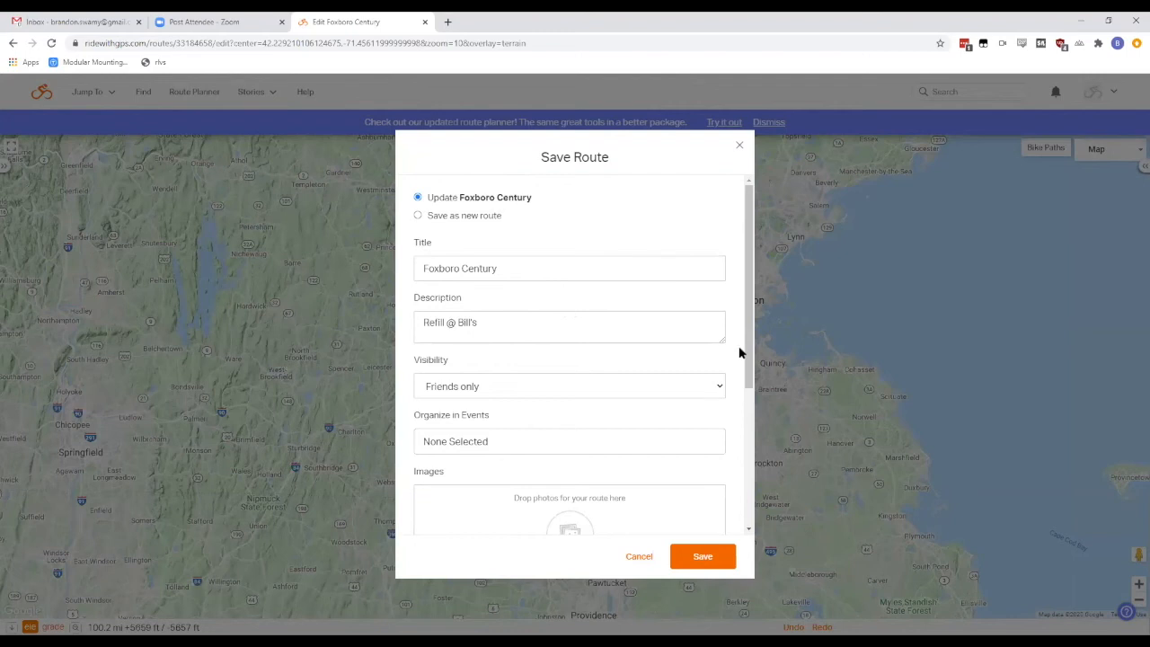
pyautogui.click(749, 512)
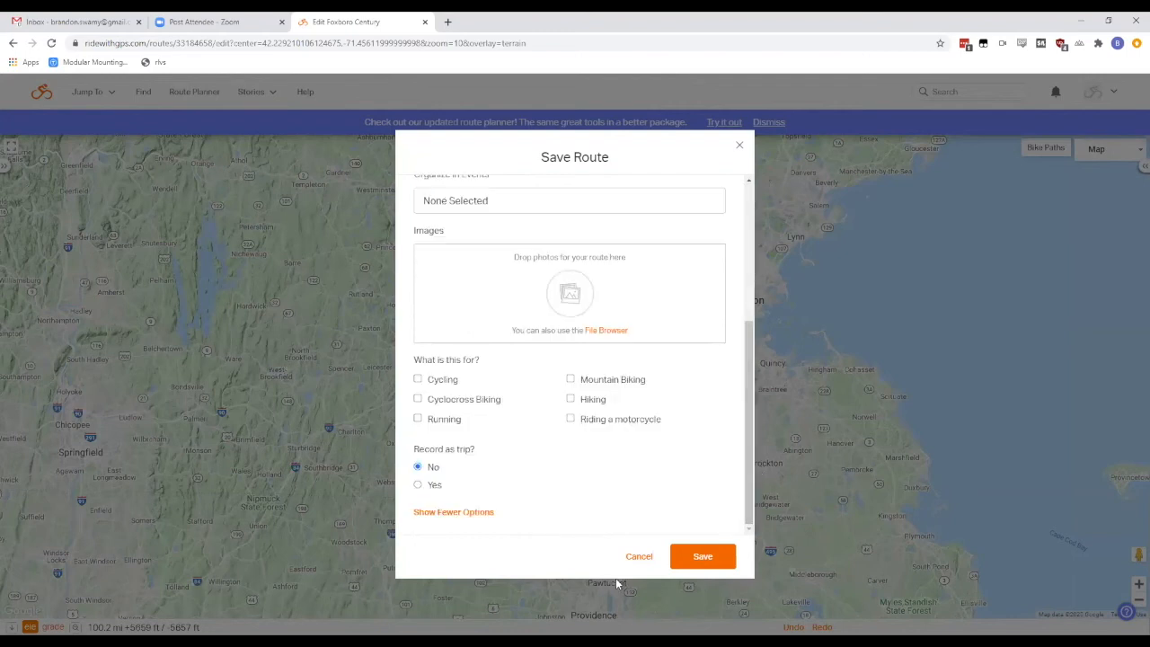
pyautogui.click(636, 558)
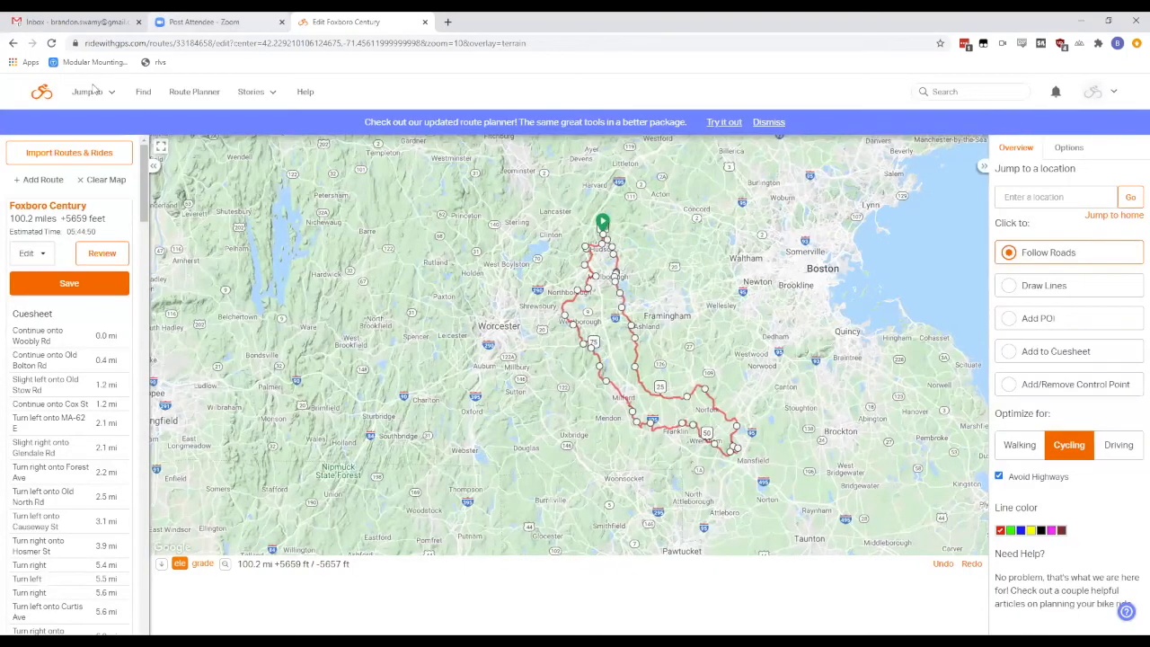
# Return to the Aero Rides collection from the route editor and look over its collection routes.
pyautogui.click(91, 91)
pyautogui.click(95, 201)
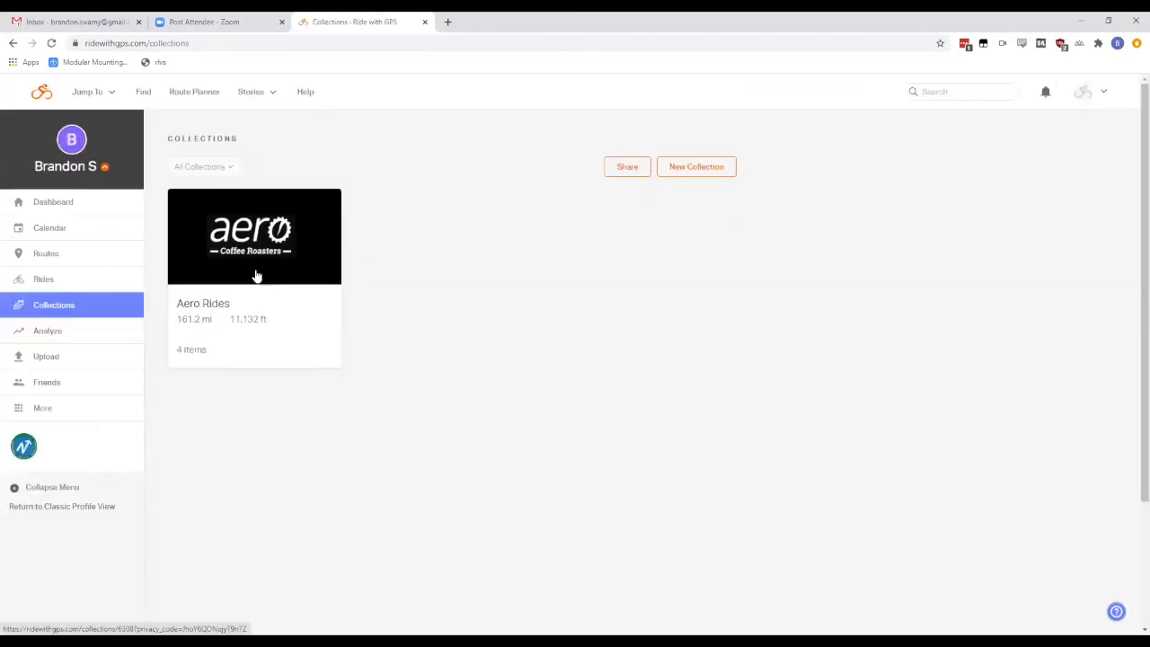
pyautogui.click(253, 271)
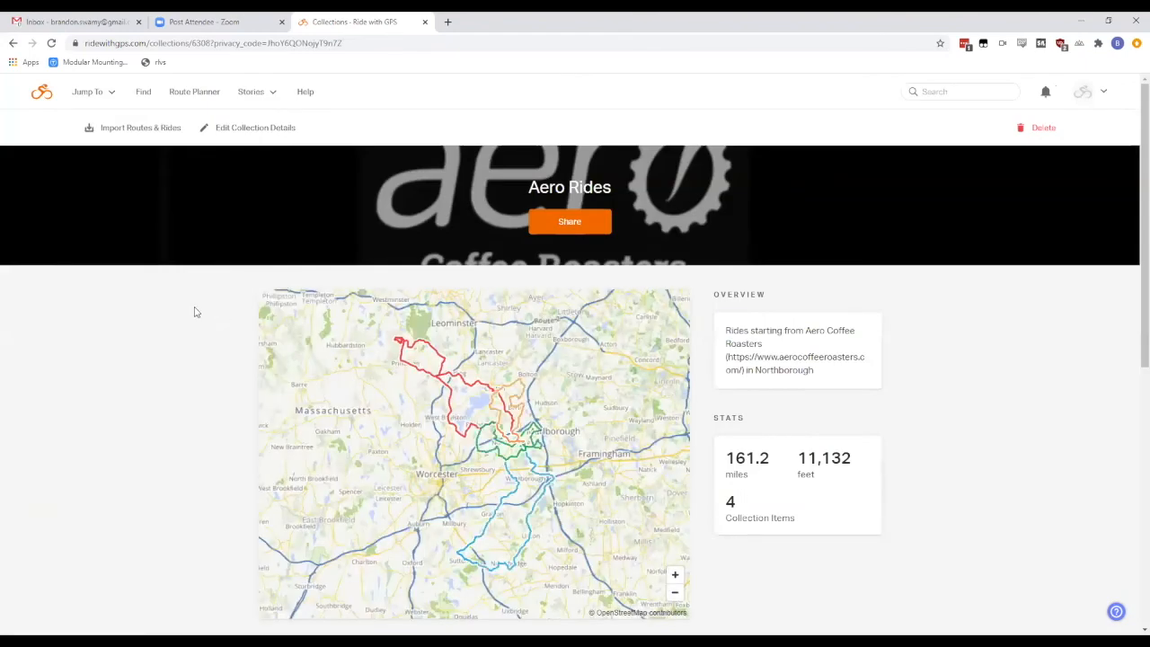
pyautogui.scroll(-4, 215, 301)
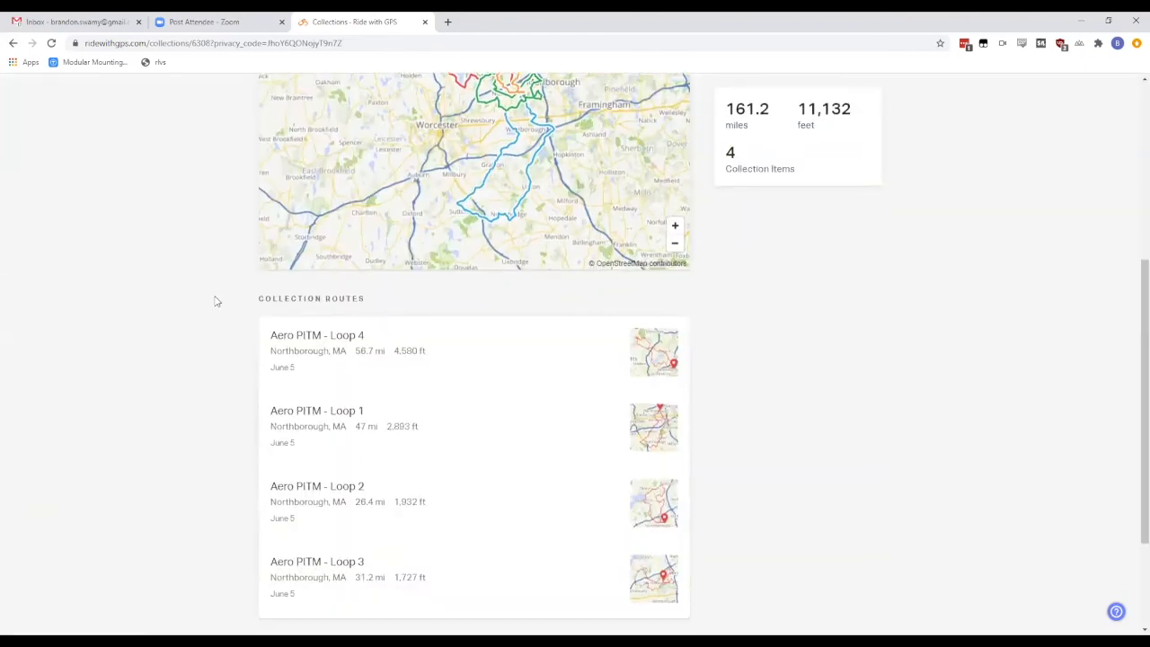
pyautogui.scroll(-2, 210, 315)
pyautogui.scroll(4, 210, 316)
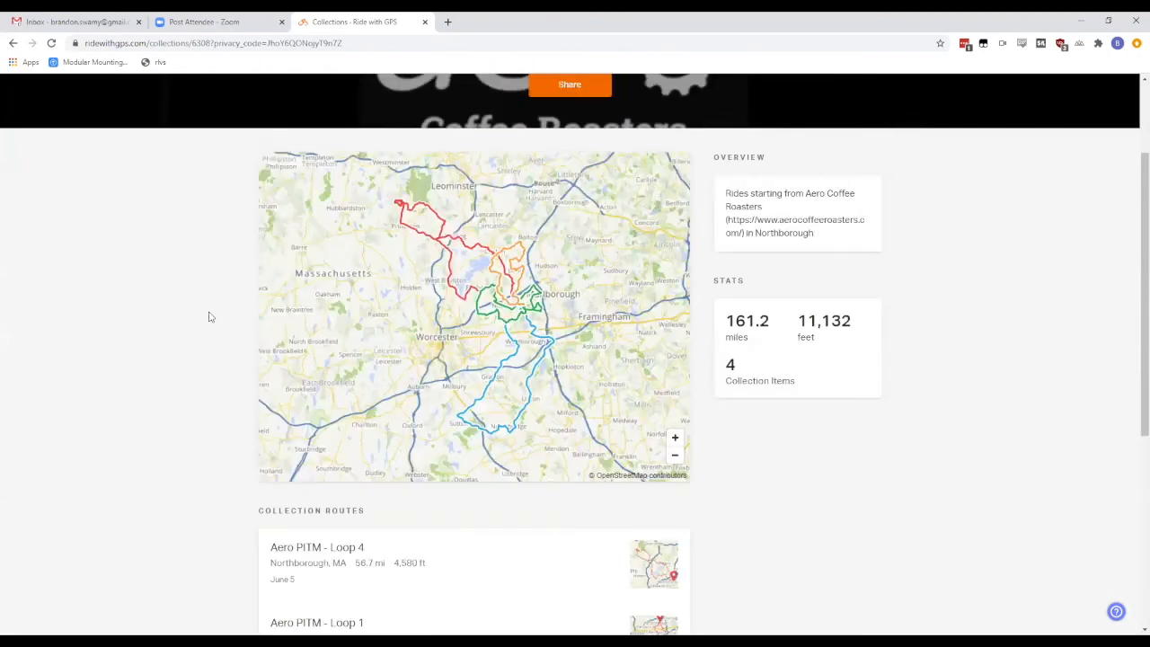
pyautogui.scroll(2, 209, 316)
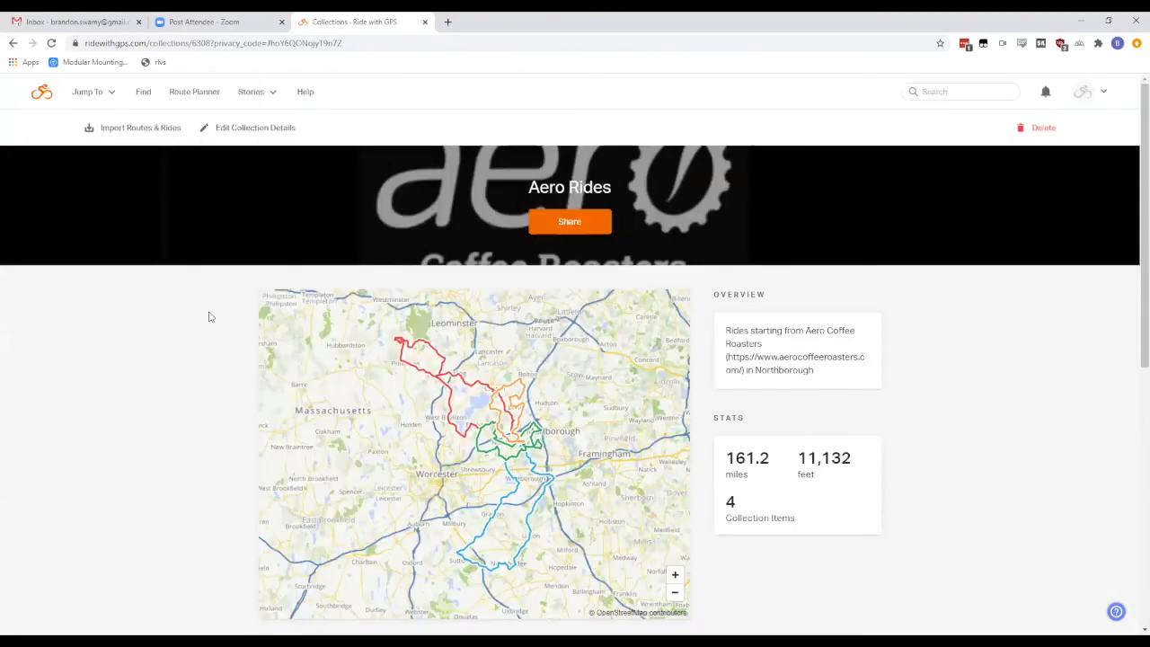
# Select Foxboro Century for import into the collection, filter the candidates to Routes only, and cancel the import.
pyautogui.click(150, 132)
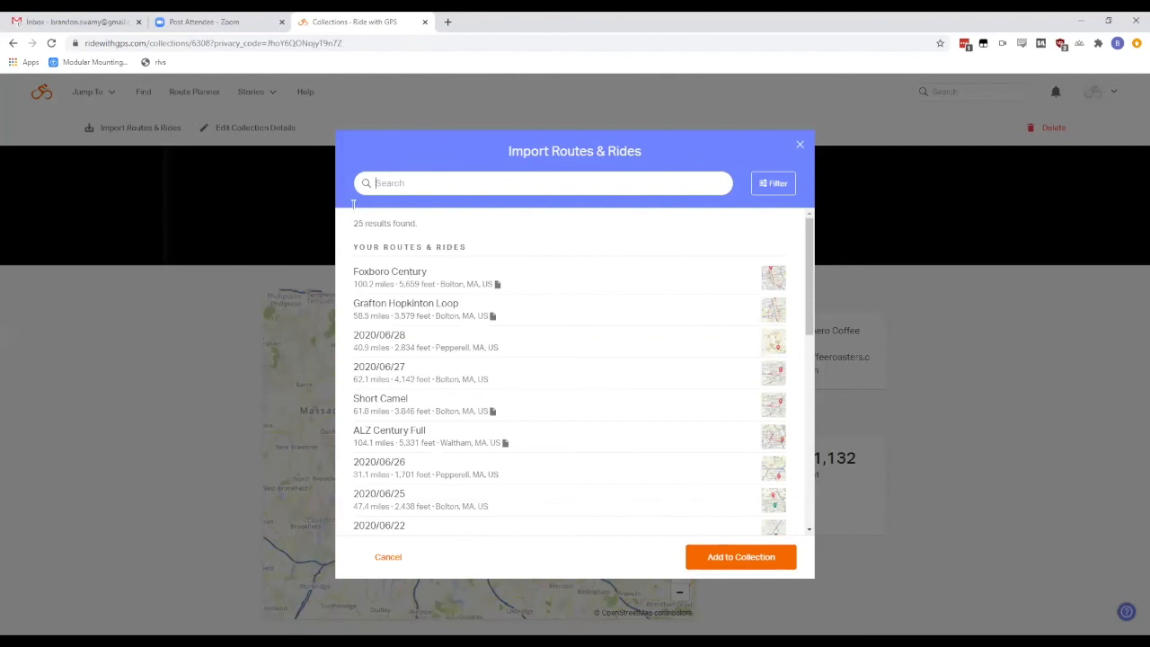
pyautogui.click(452, 286)
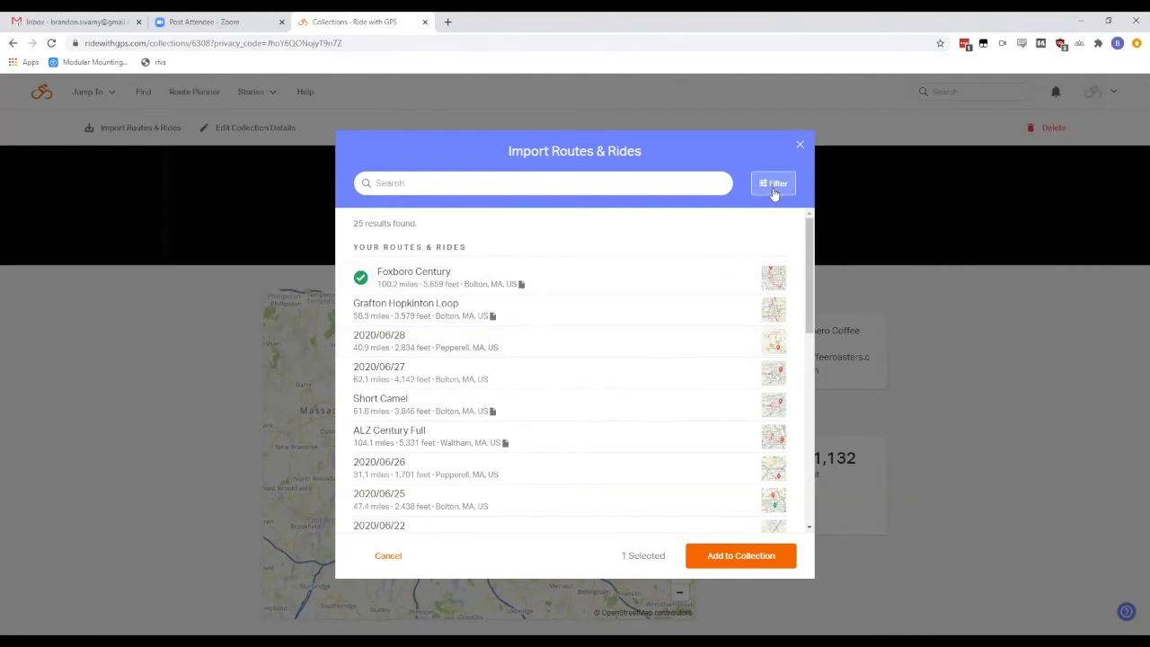
pyautogui.click(774, 191)
pyautogui.click(770, 240)
pyautogui.click(745, 282)
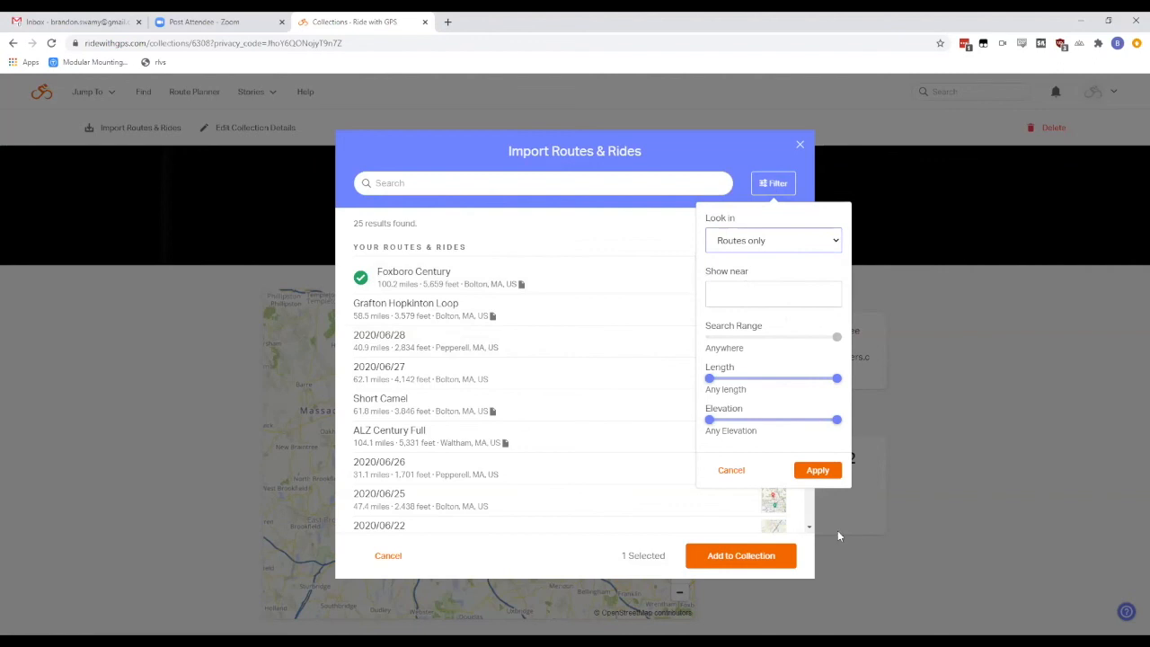
pyautogui.click(818, 473)
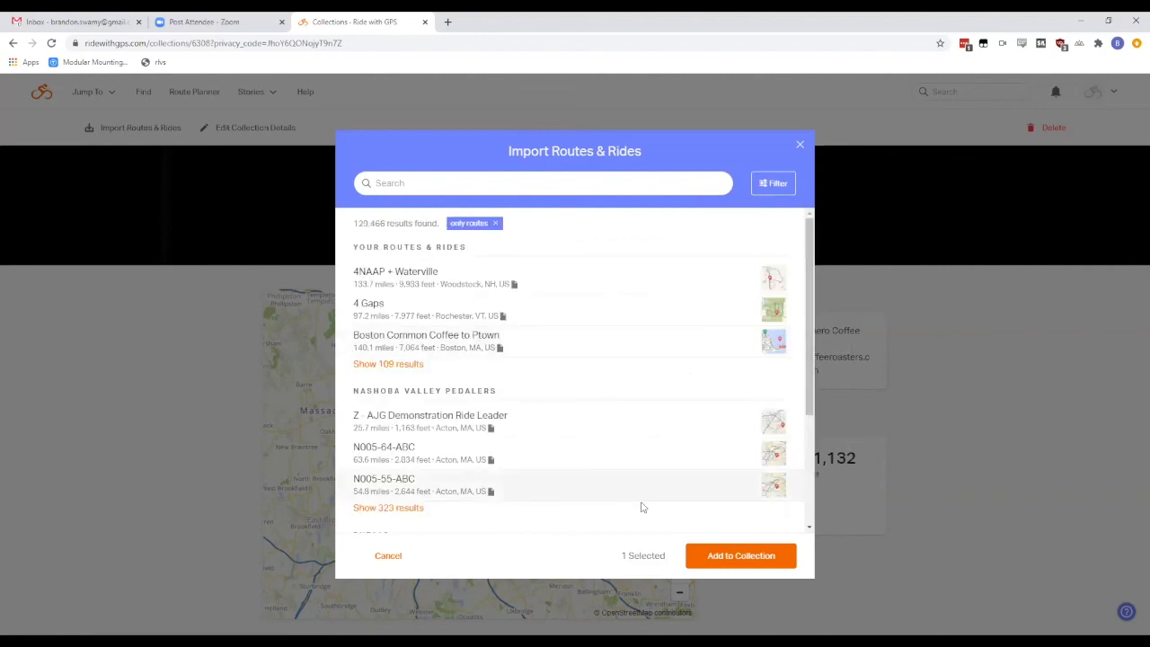
pyautogui.click(388, 557)
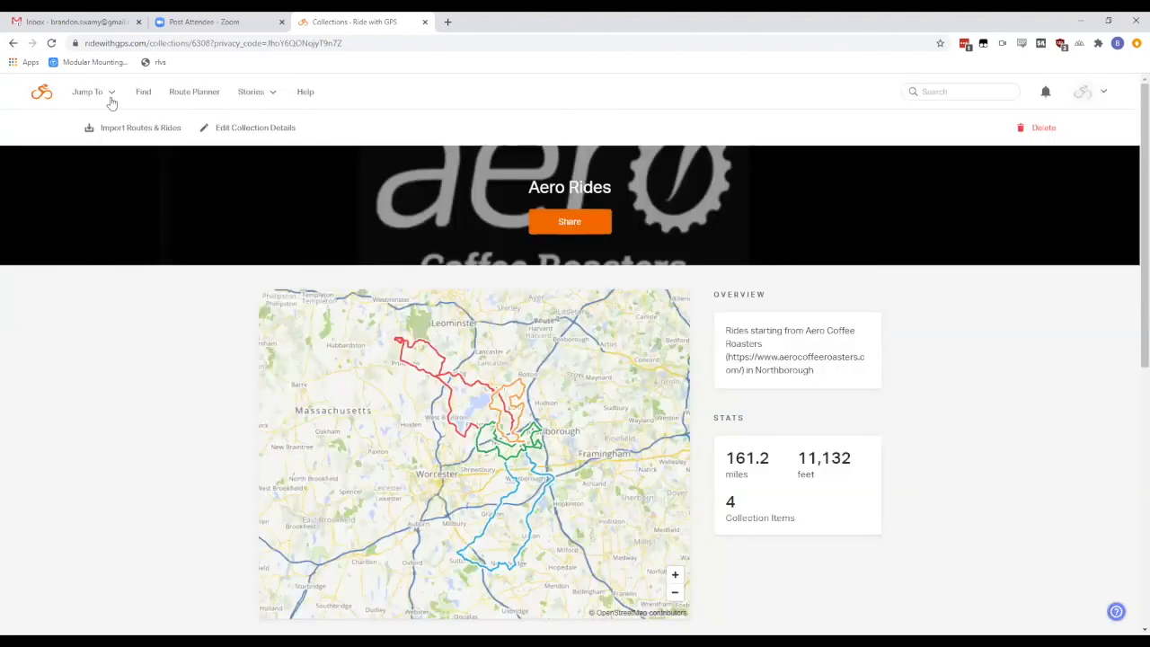
# Open the Nashoba Valley Pedalers club from the dashboard and browse its route library.
pyautogui.click(104, 97)
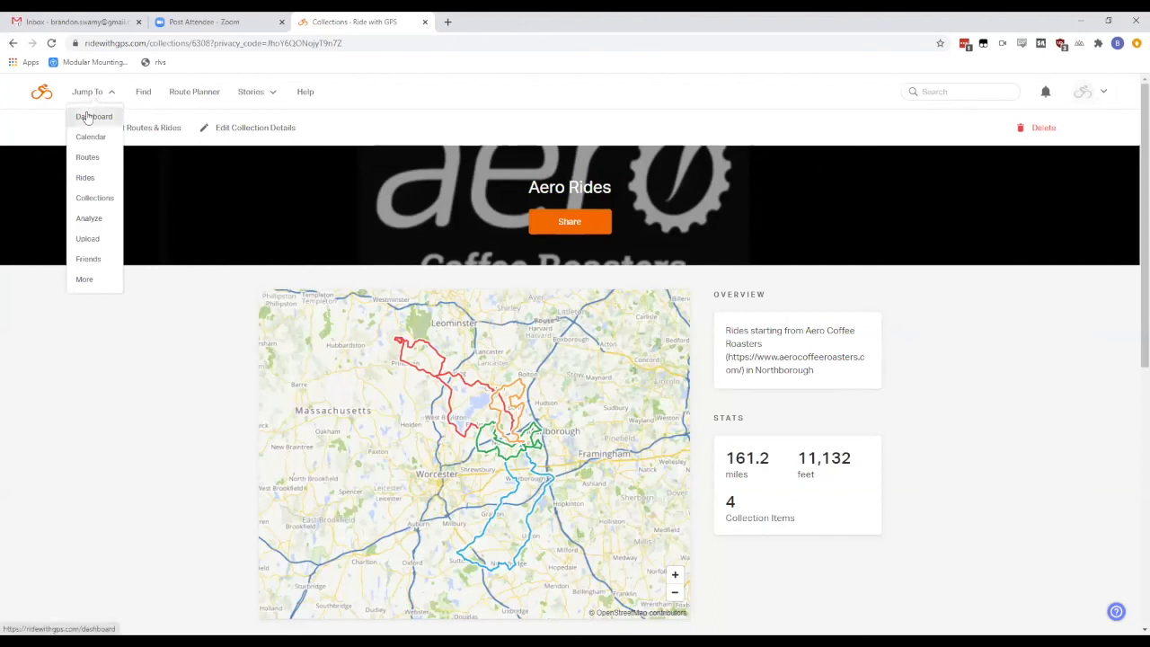
pyautogui.click(88, 117)
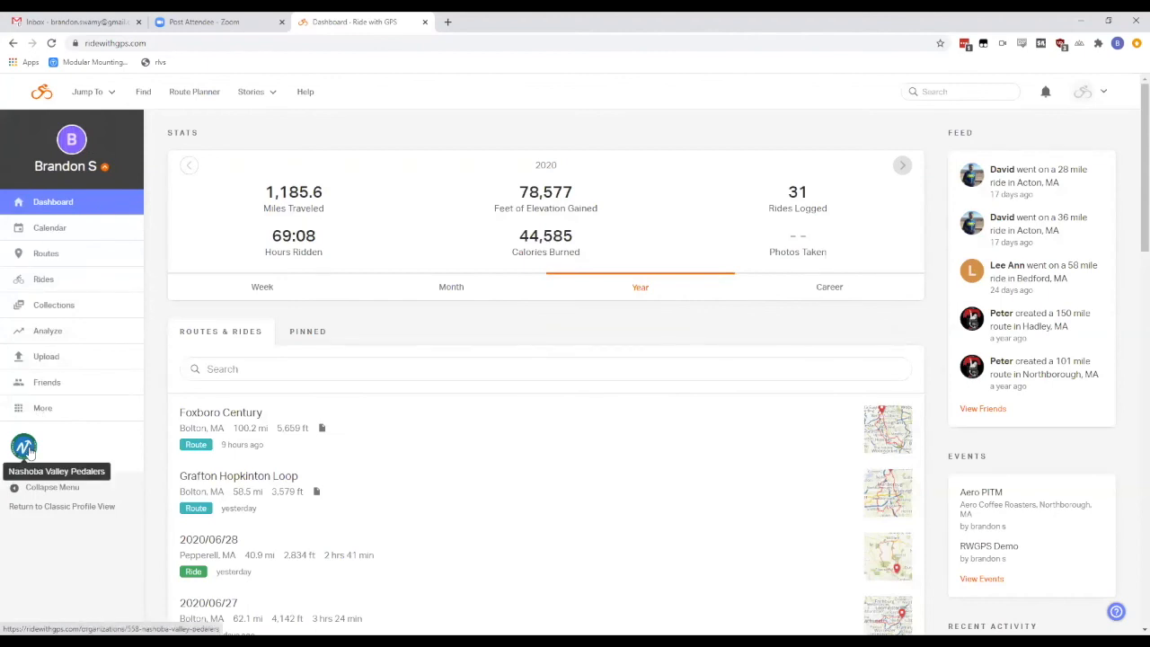
pyautogui.click(25, 449)
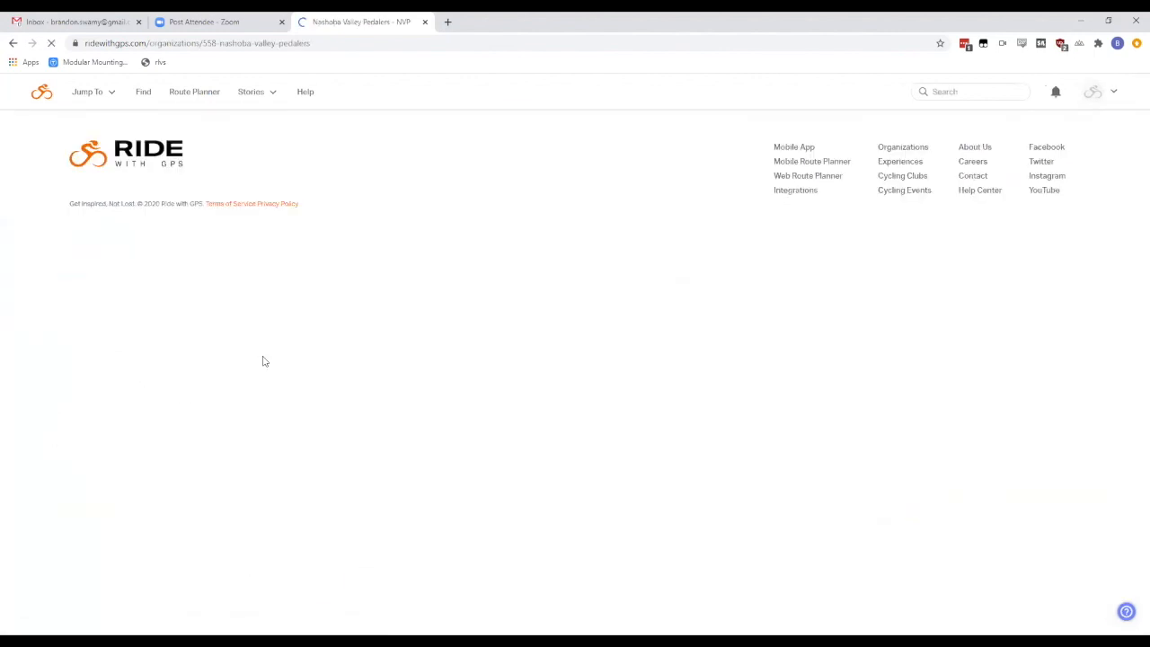
pyautogui.click(495, 322)
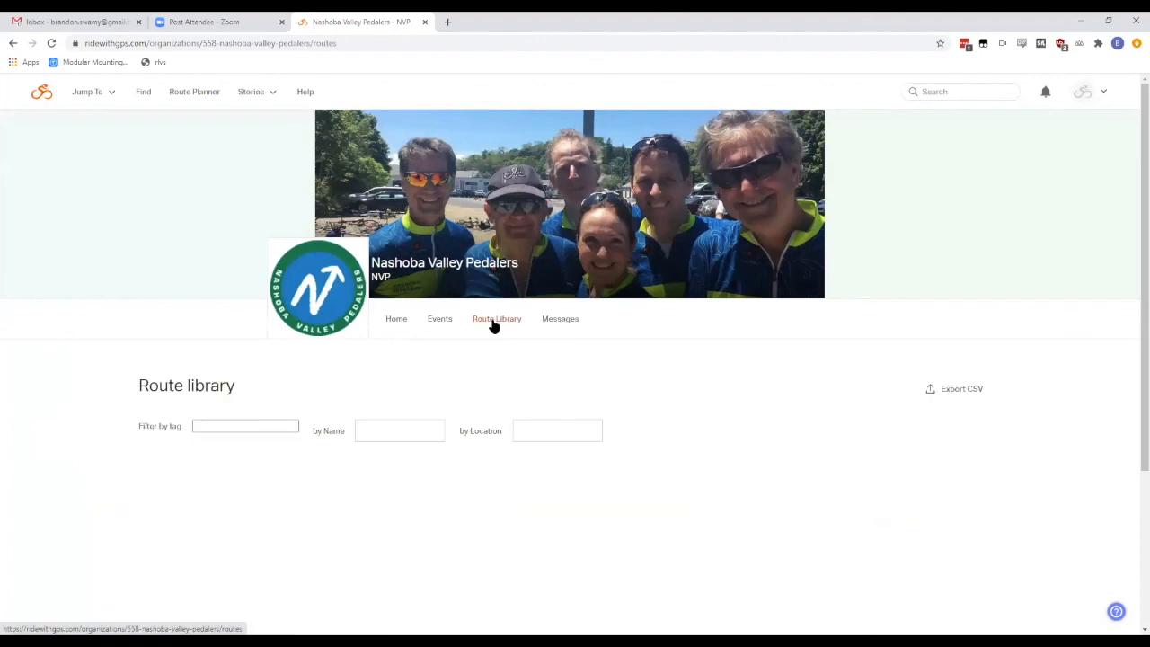
pyautogui.scroll(-3, 24, 411)
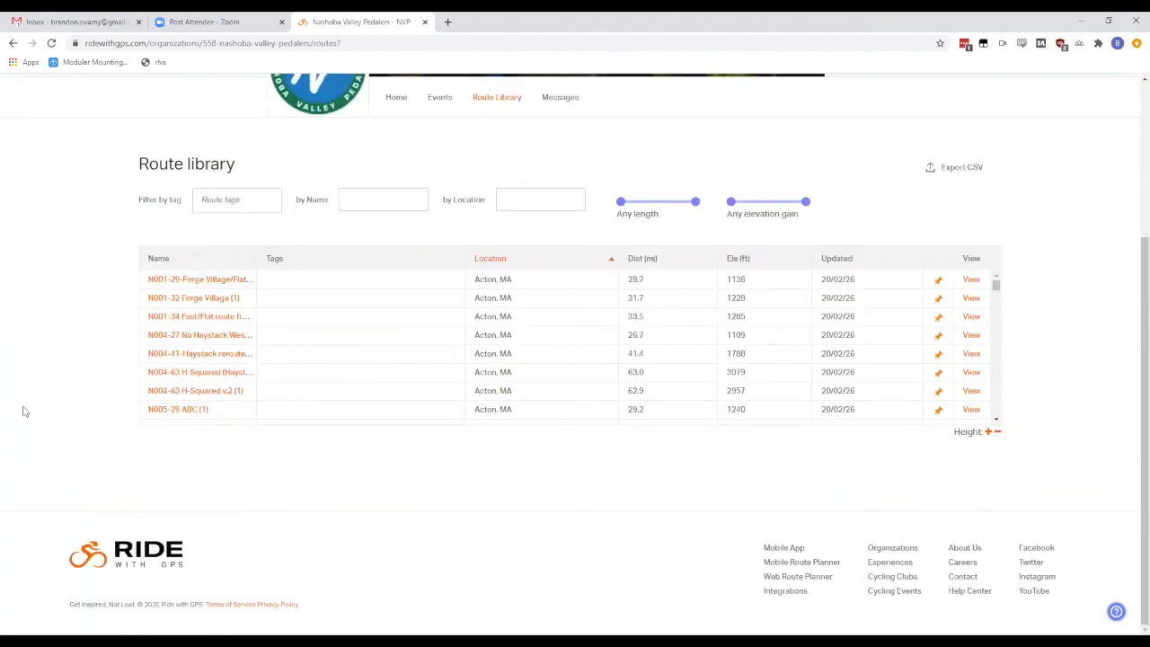
pyautogui.moveTo(209, 335)
pyautogui.moveTo(996, 288)
pyautogui.mouseDown()
pyautogui.moveTo(996, 303)
pyautogui.moveTo(999, 284)
pyautogui.mouseUp()
pyautogui.scroll(1, 1055, 331)
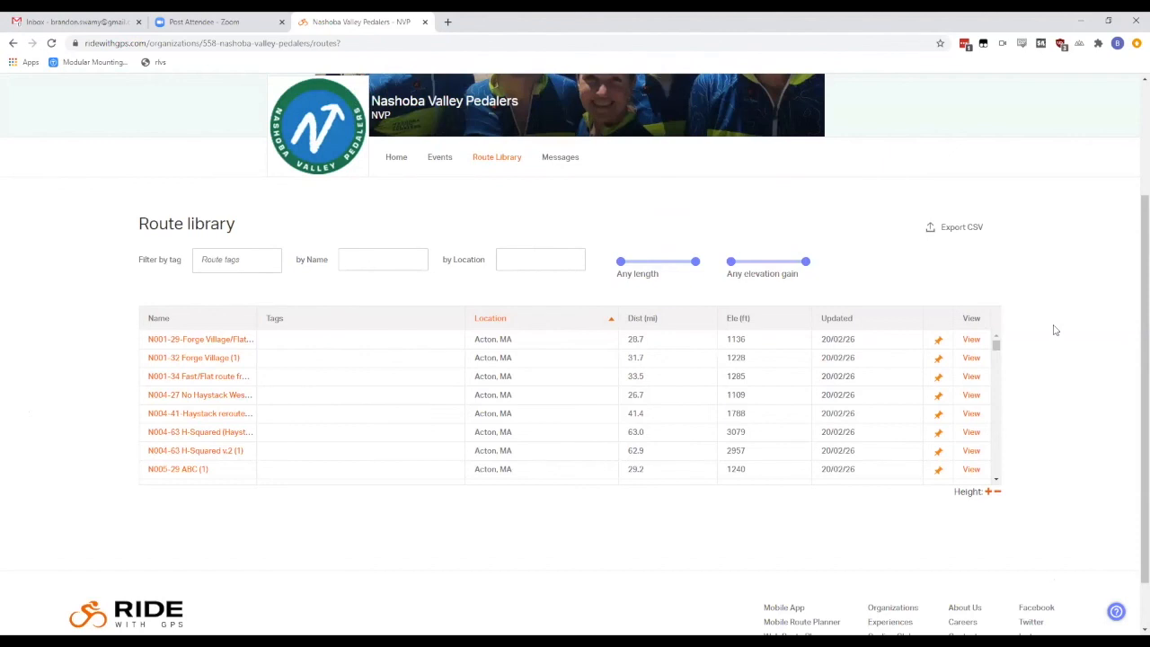
pyautogui.scroll(1, 1056, 331)
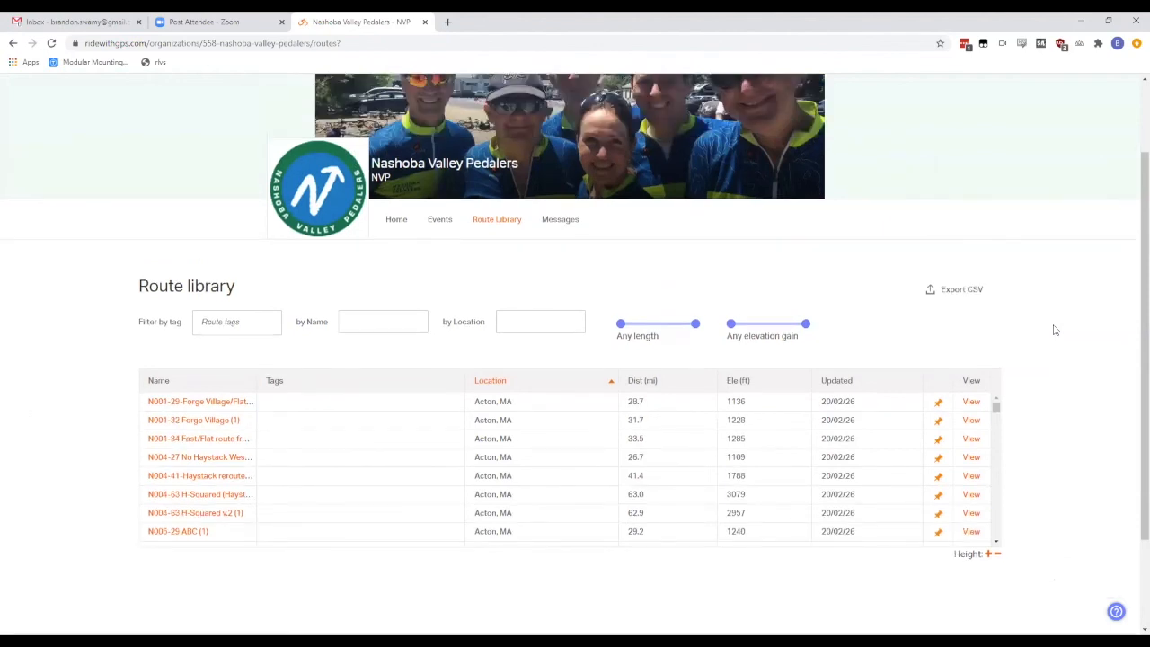
pyautogui.scroll(1, 1055, 330)
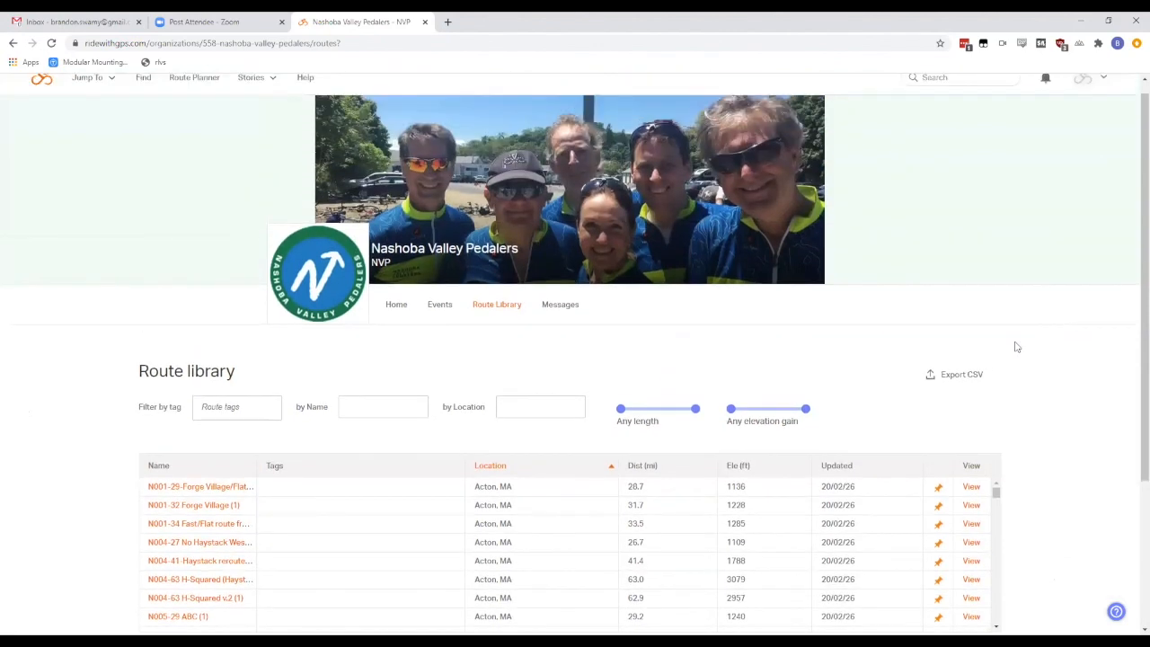